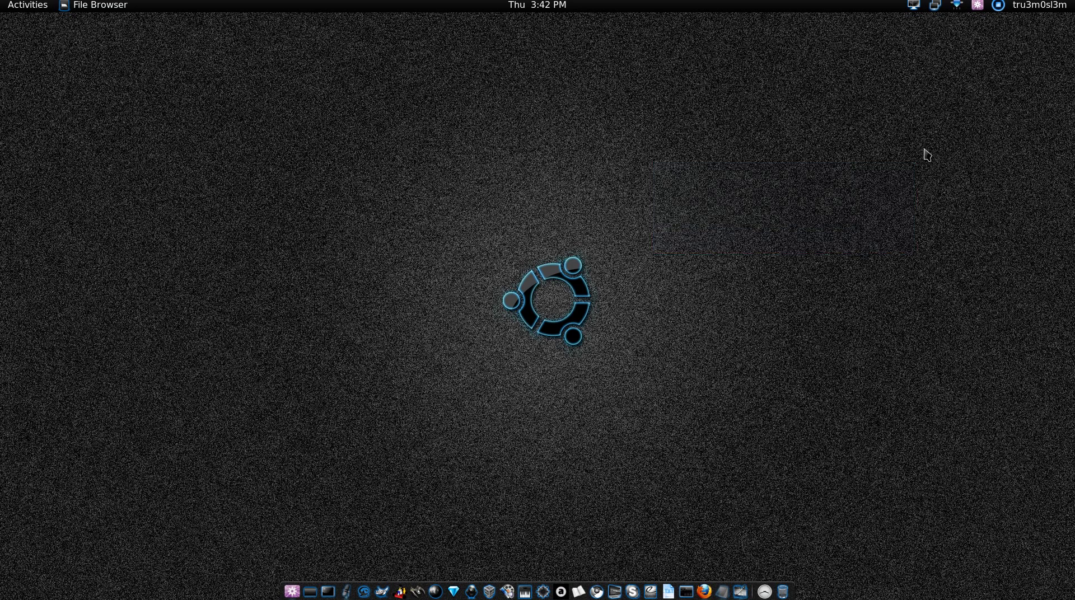
Step: In the Activities overview, place the Sound Recorder on the first workspace and gedit on the fourth, then open the Sound Recorder workspace
click(1042, 7)
click(739, 153)
click(3, 4)
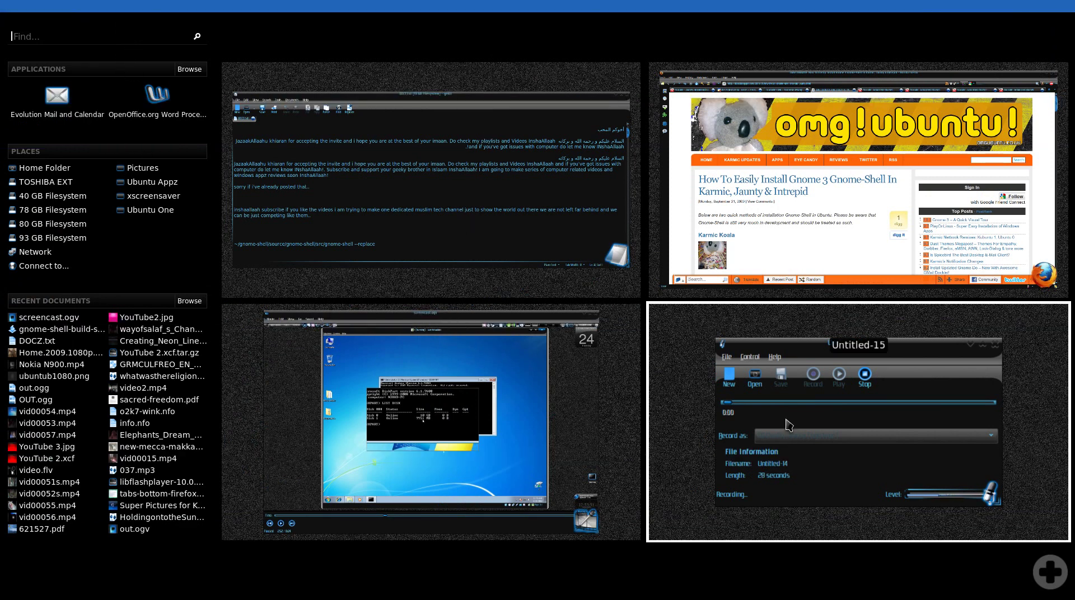
drag(428, 97, 465, 137)
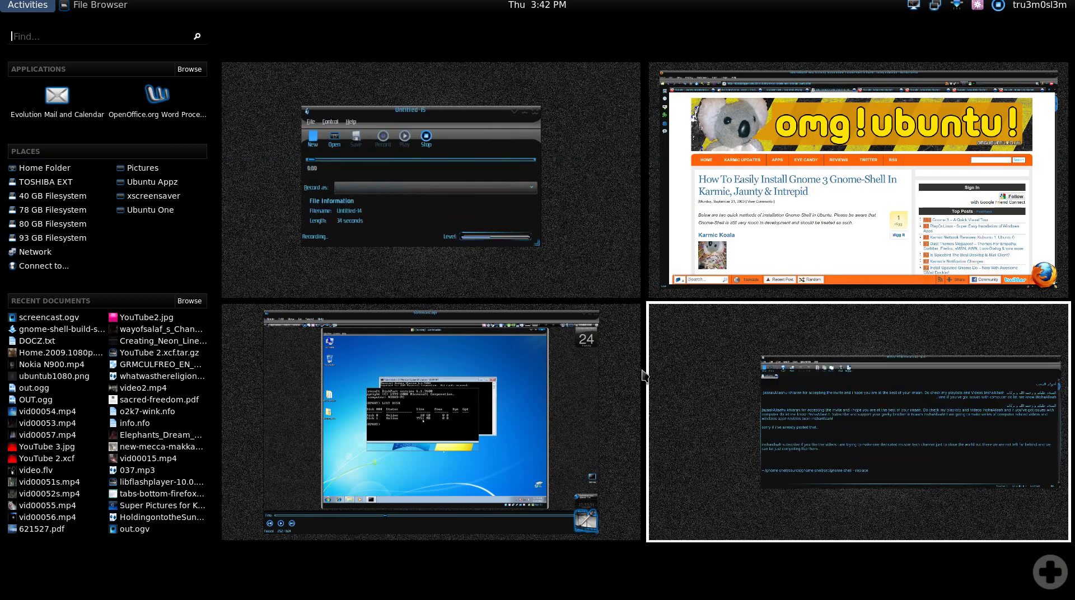
click(492, 115)
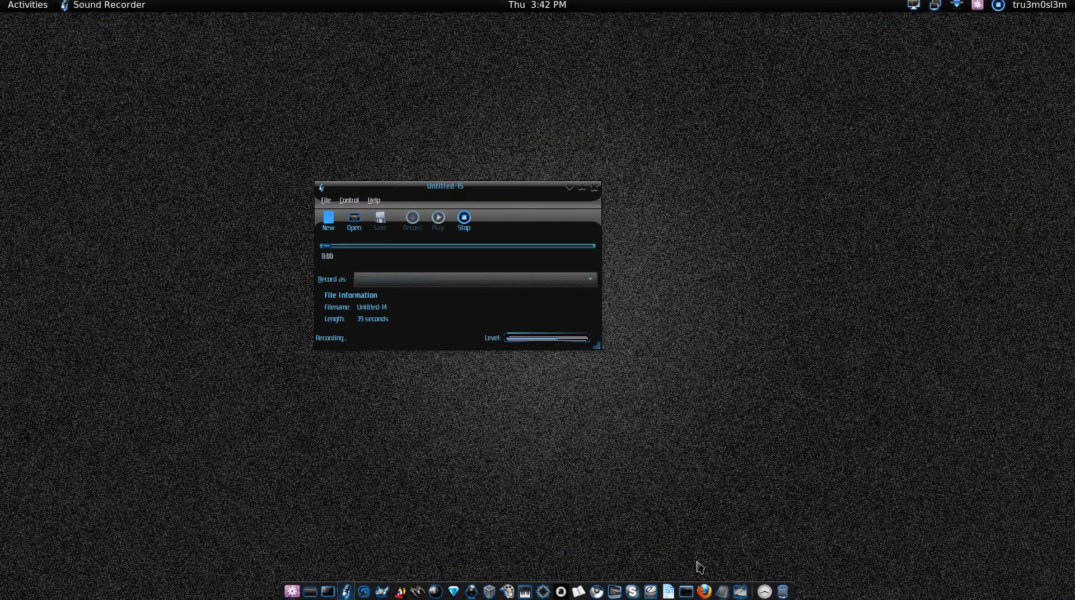
Step: Switch across workspaces between the gedit, Movie Player and Firefox windows, then minimise the DOCZ.txt gedit window
click(727, 595)
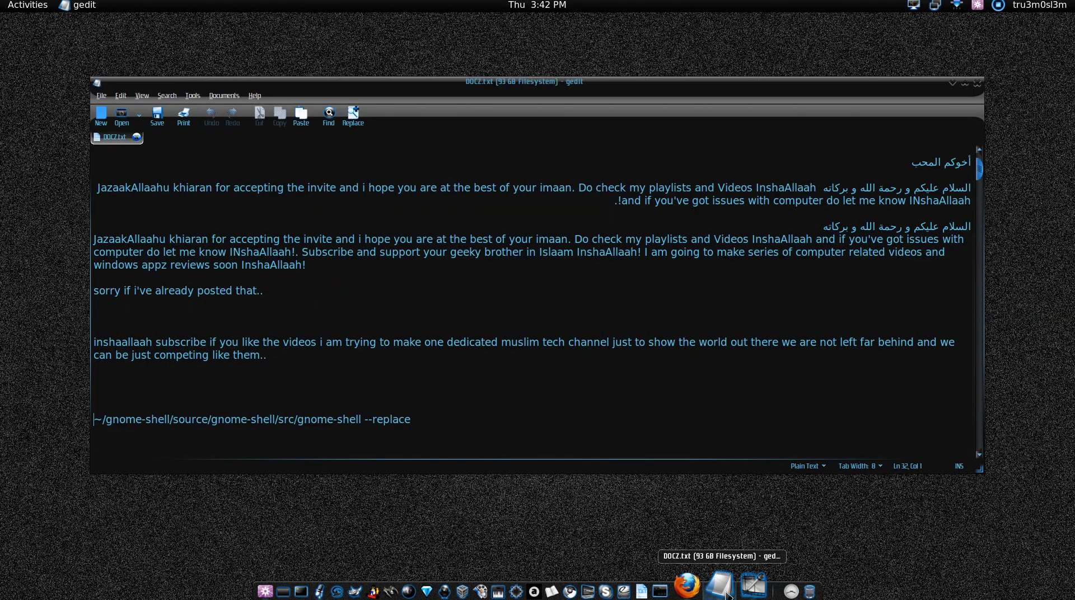
click(740, 594)
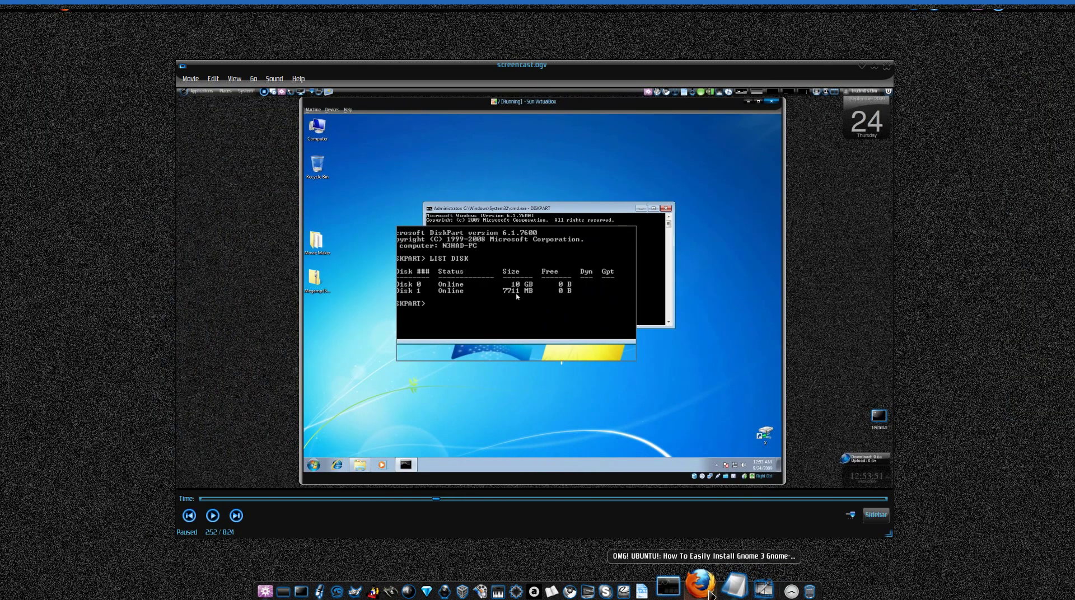
click(681, 589)
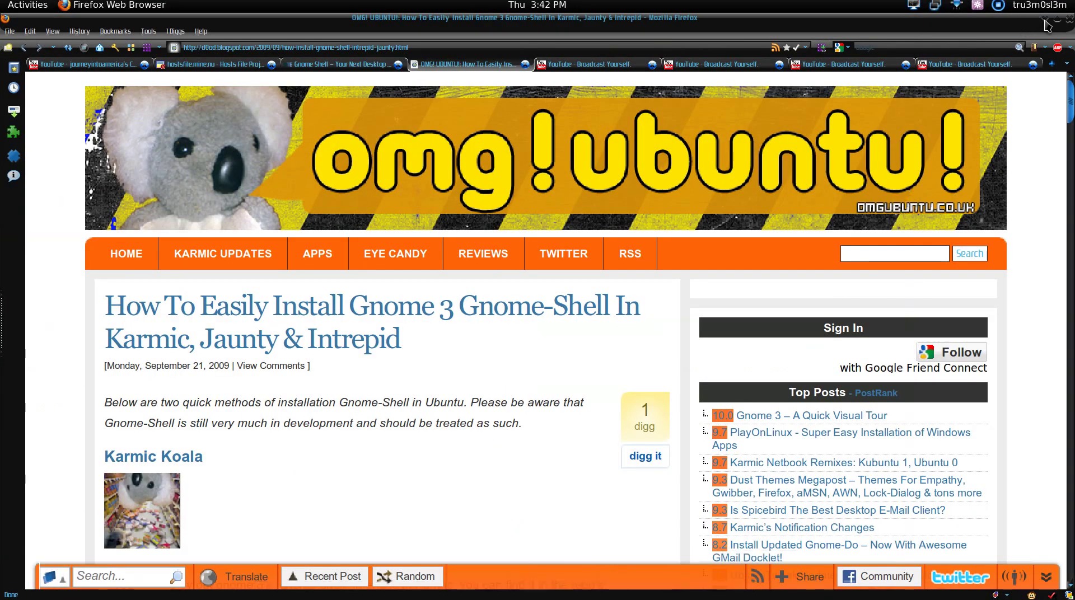
key(super)
key(super)
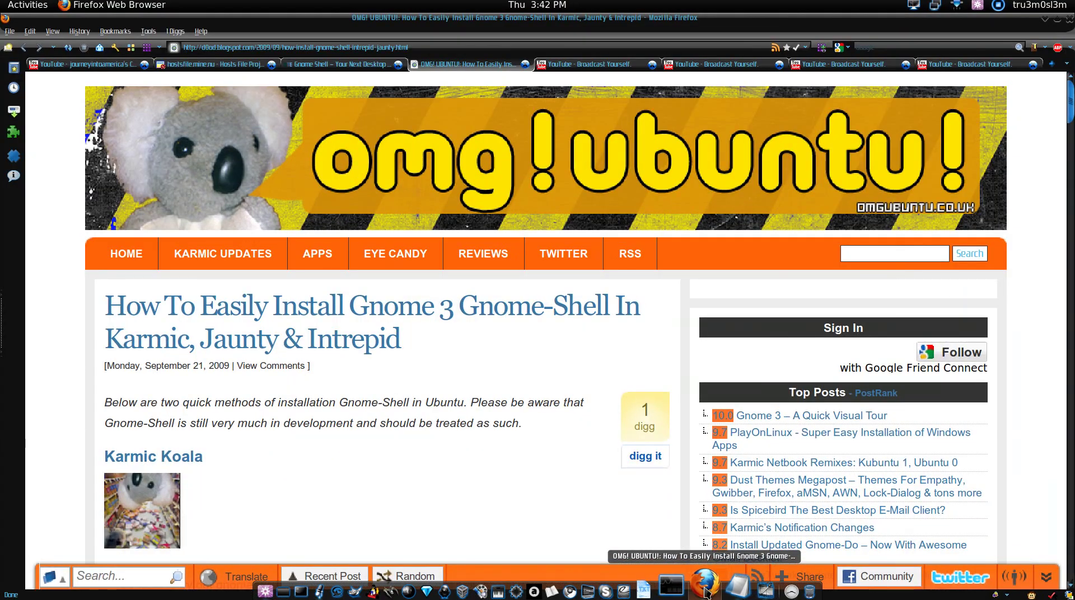
click(701, 587)
click(701, 587)
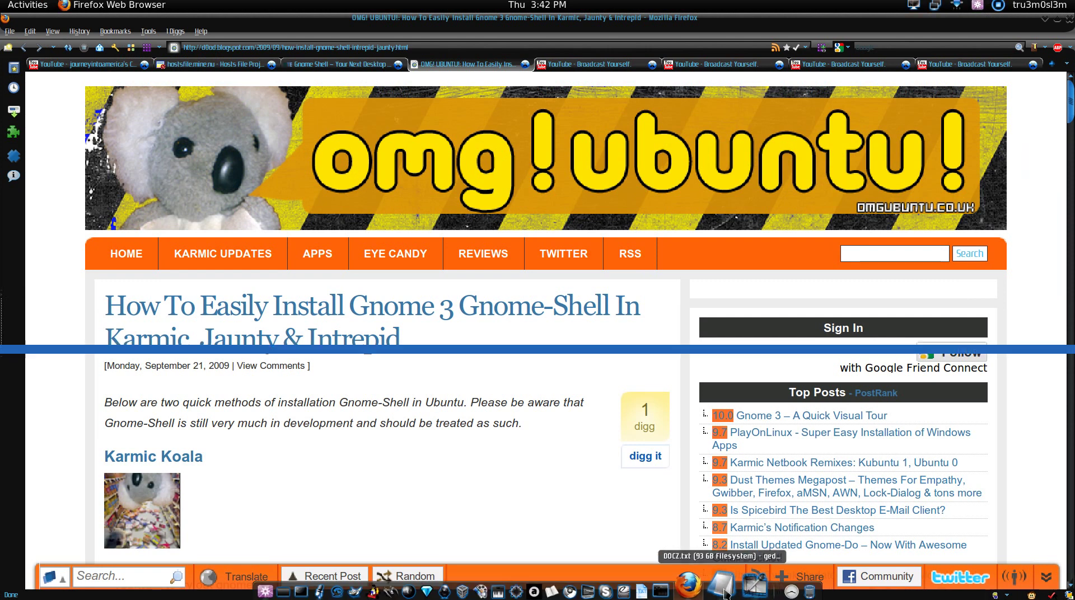
click(738, 589)
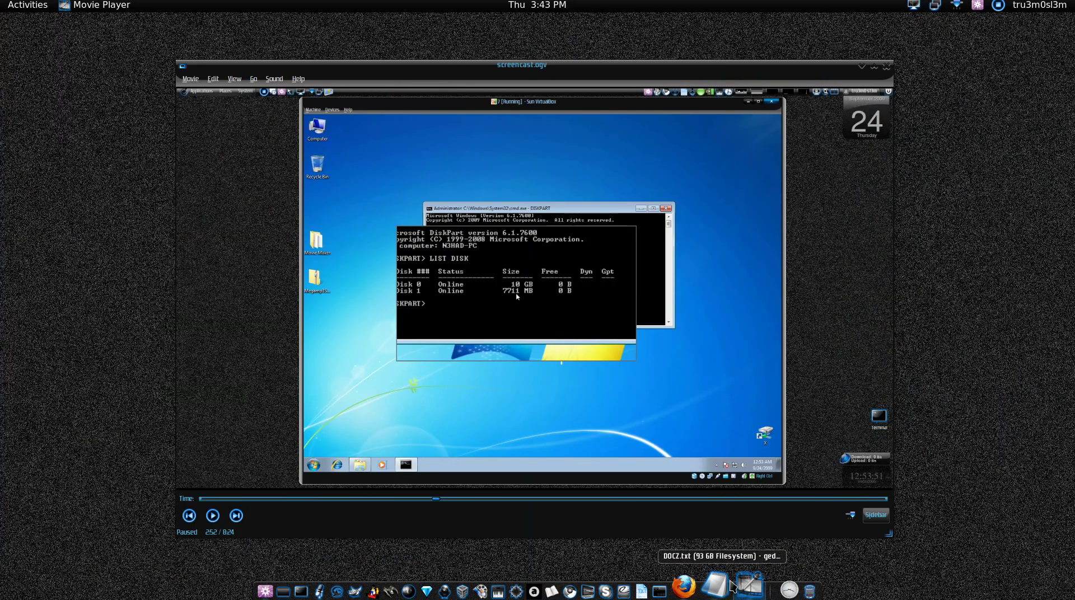
click(726, 589)
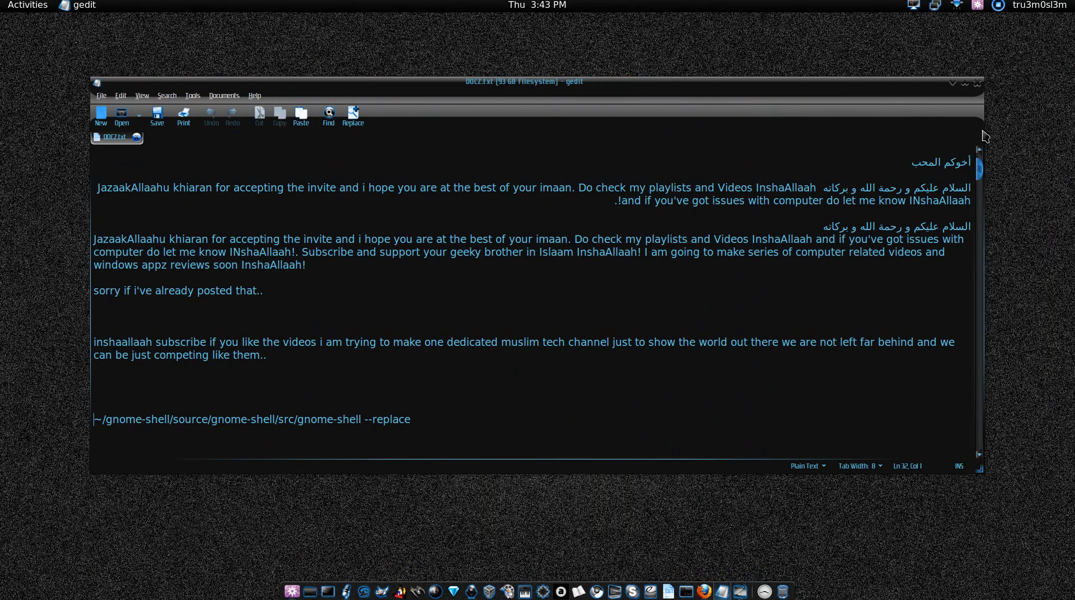
click(953, 83)
Step: Search the Activities overview for "ast" and clear the search
click(31, 6)
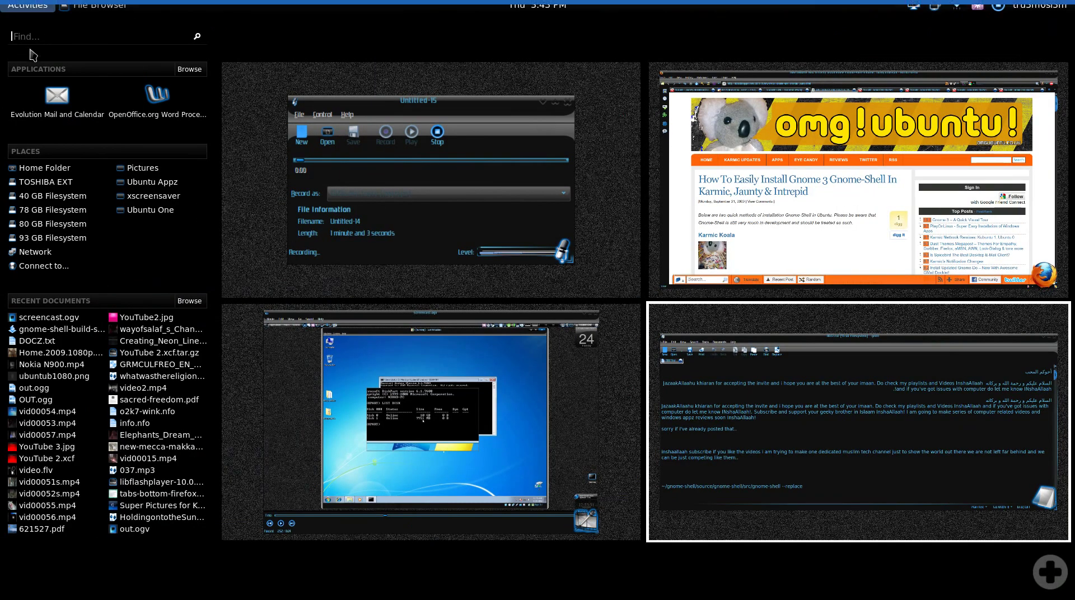
click(43, 41)
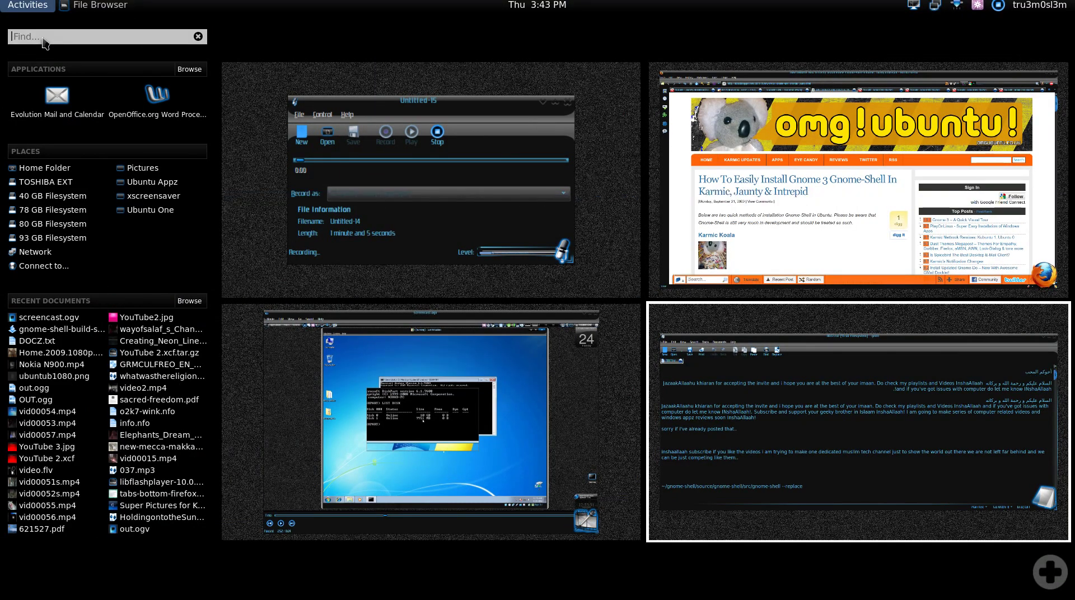
text(ast)
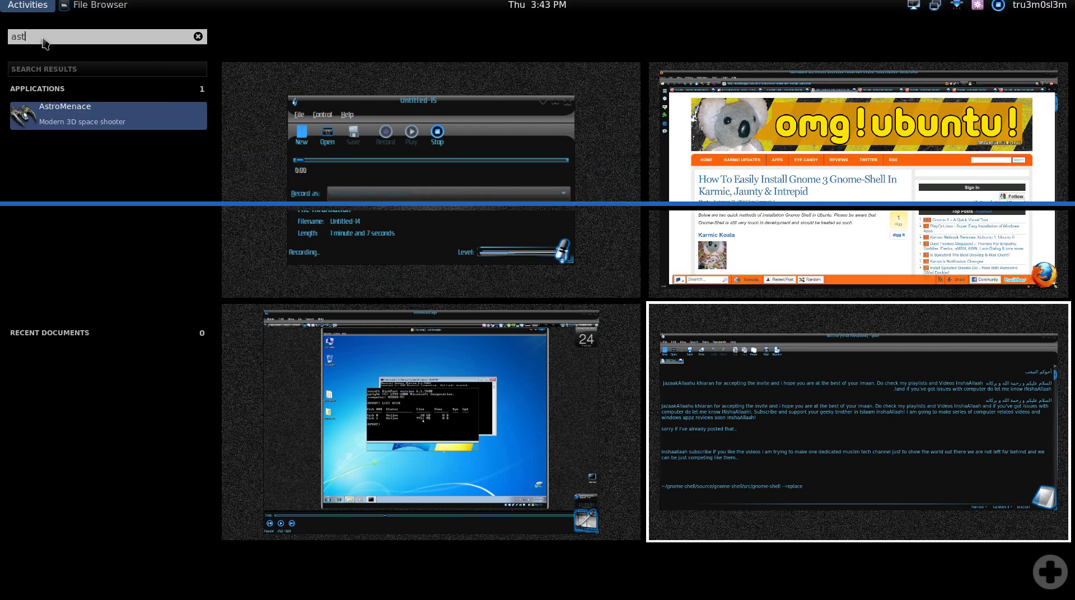
key(BackSpace)
key(BackSpace)
key(BackSpace)
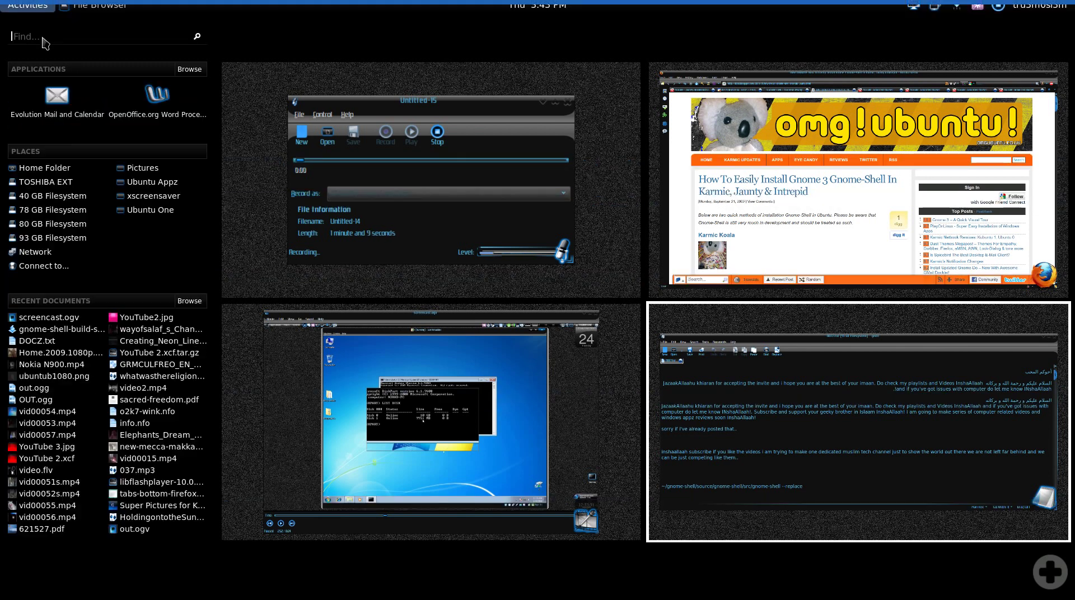
Step: Browse the full application list and page 4 of the recent documents, then close the lists and leave the overview
click(199, 69)
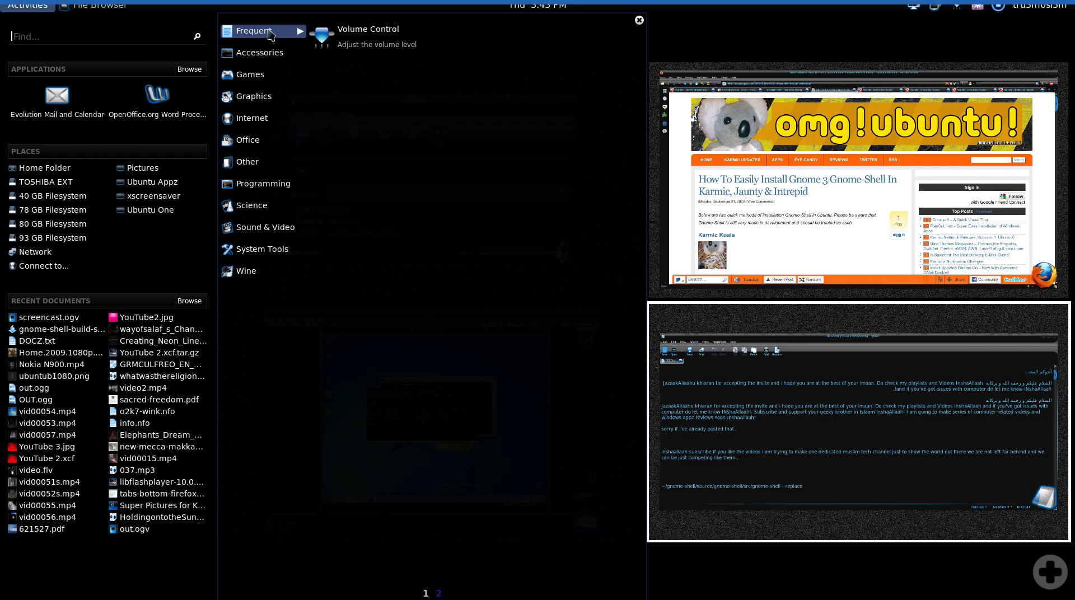
click(639, 21)
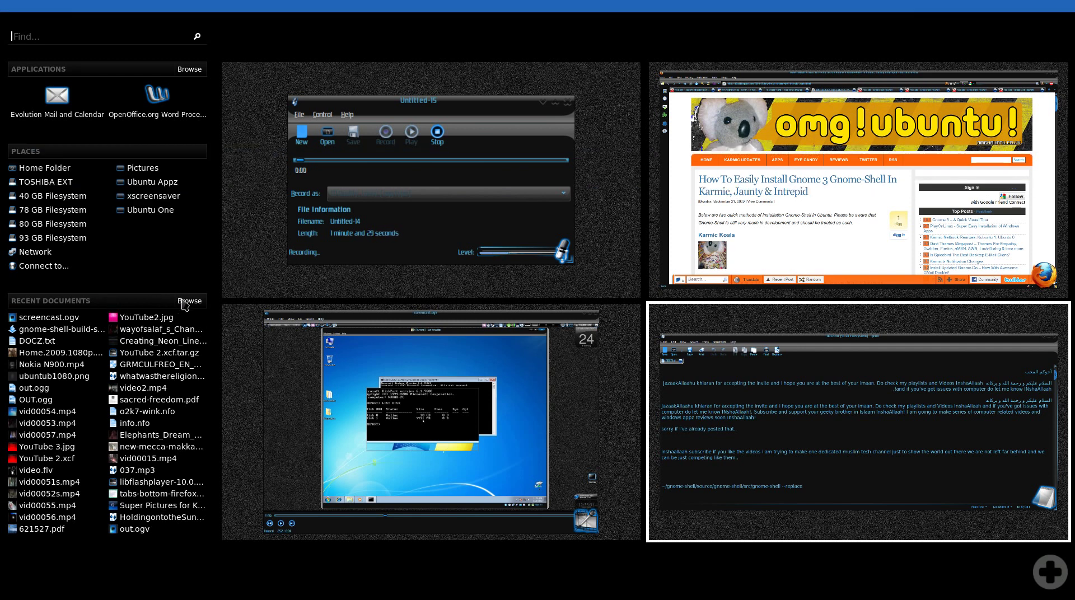
click(187, 304)
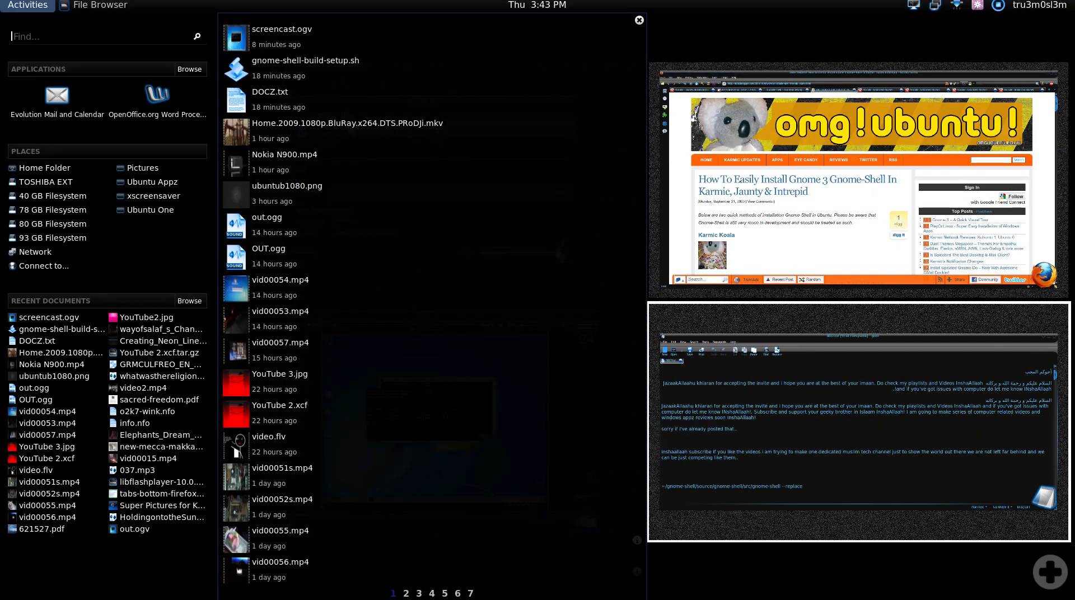
click(433, 593)
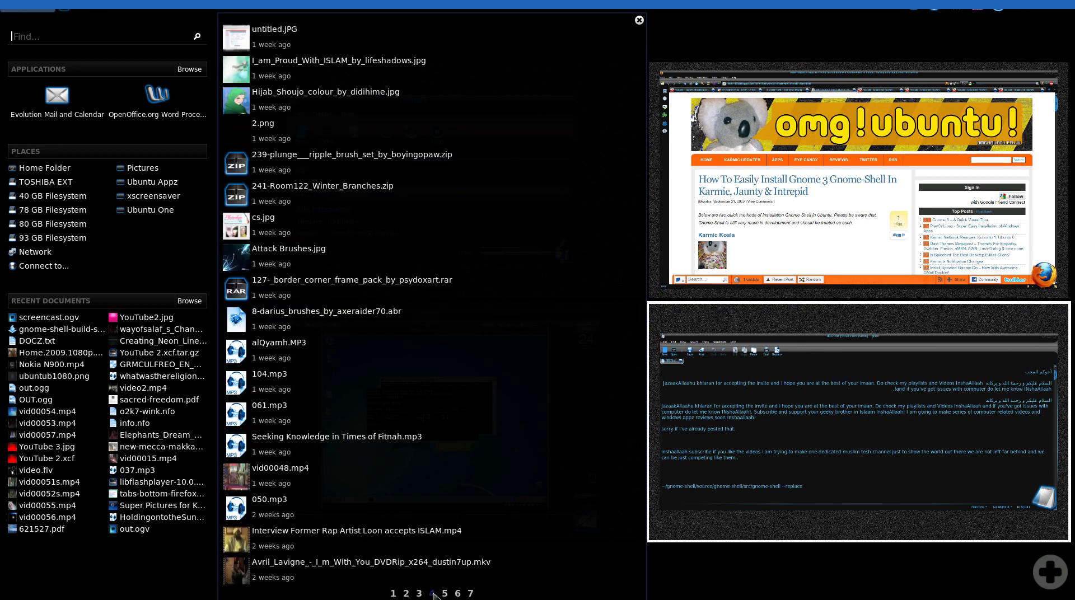
click(393, 594)
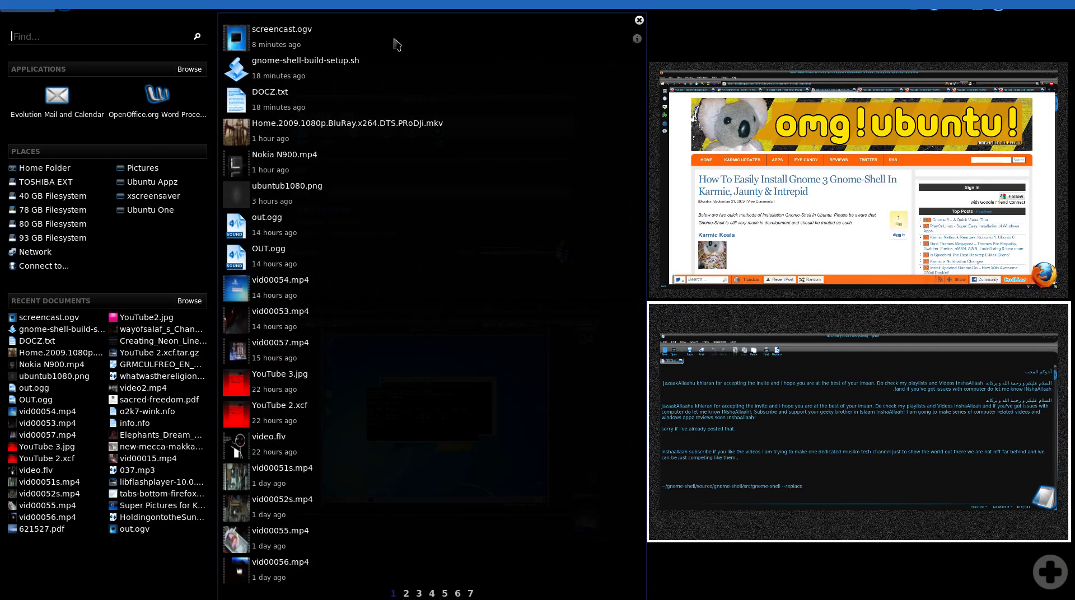
click(639, 21)
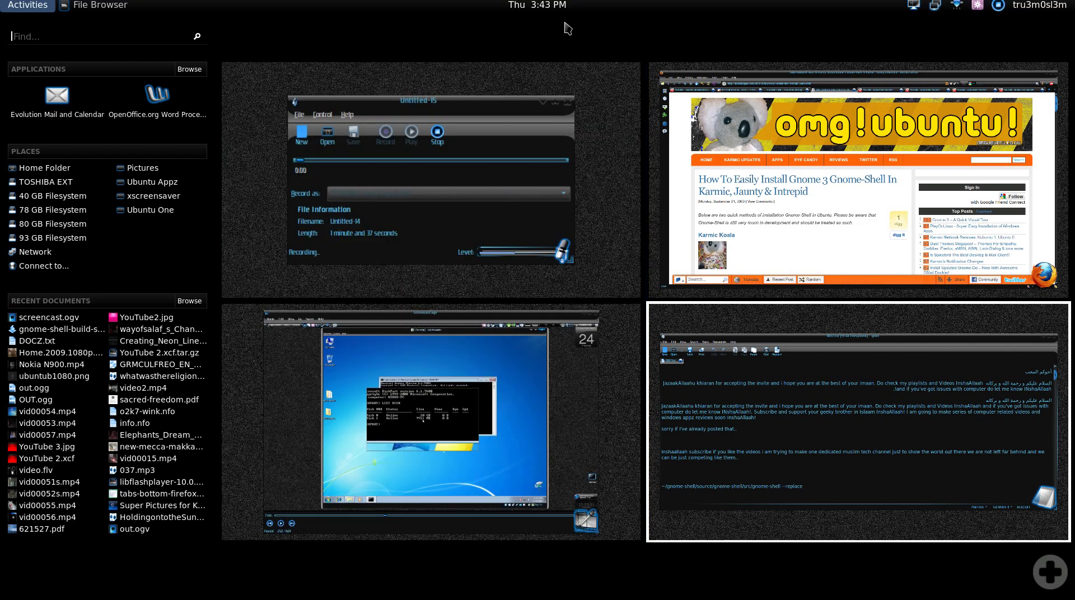
click(35, 8)
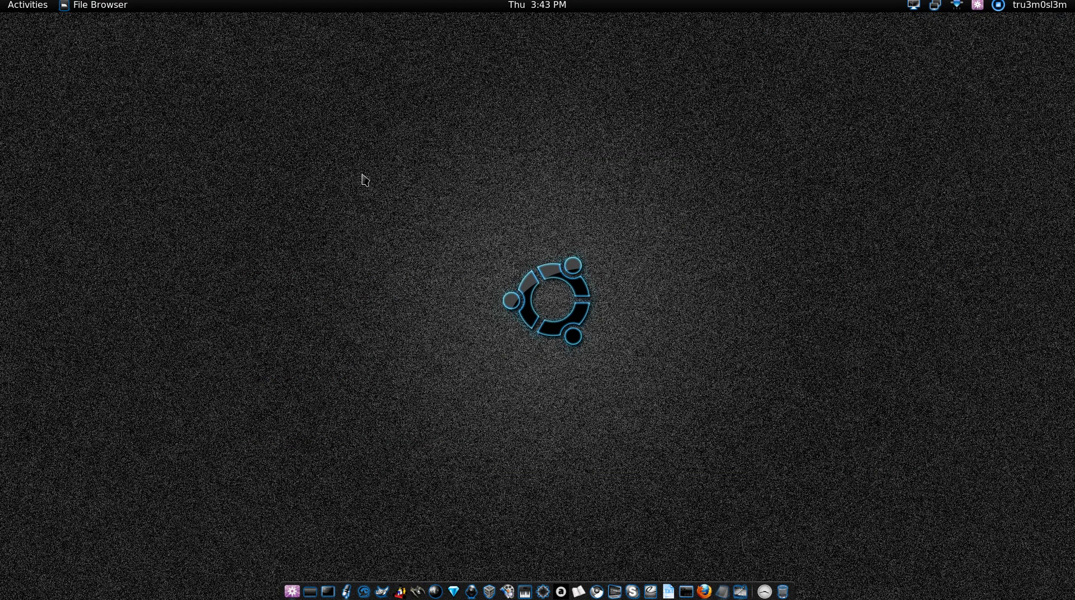
Step: Open the Firefox workspace from the Activities overview, then switch to the Sound Recorder workspace
drag(376, 240, 518, 333)
click(12, 8)
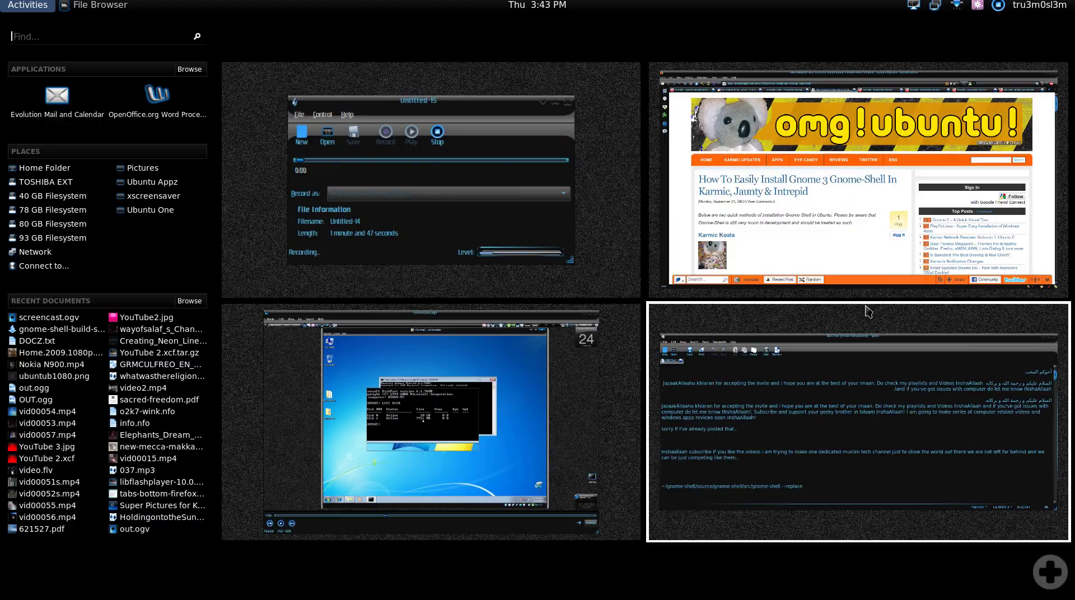
click(810, 247)
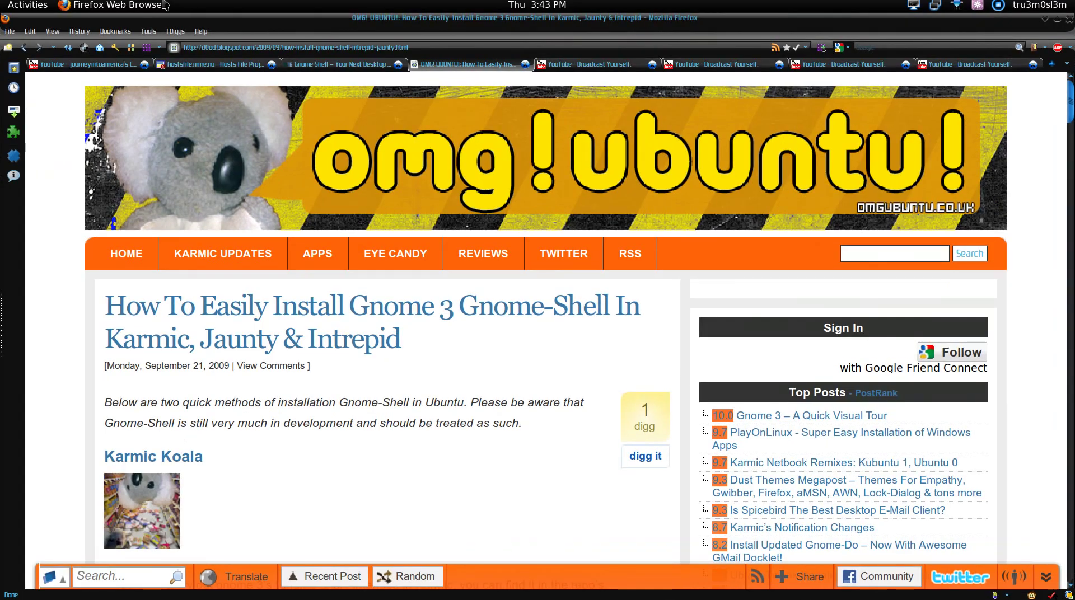
click(40, 8)
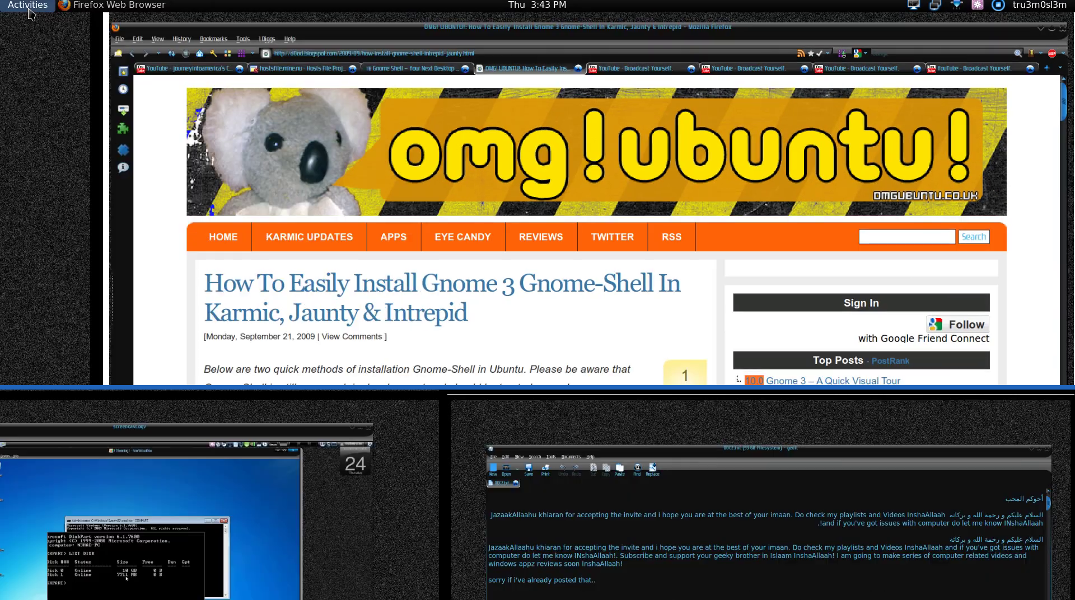
click(3, 6)
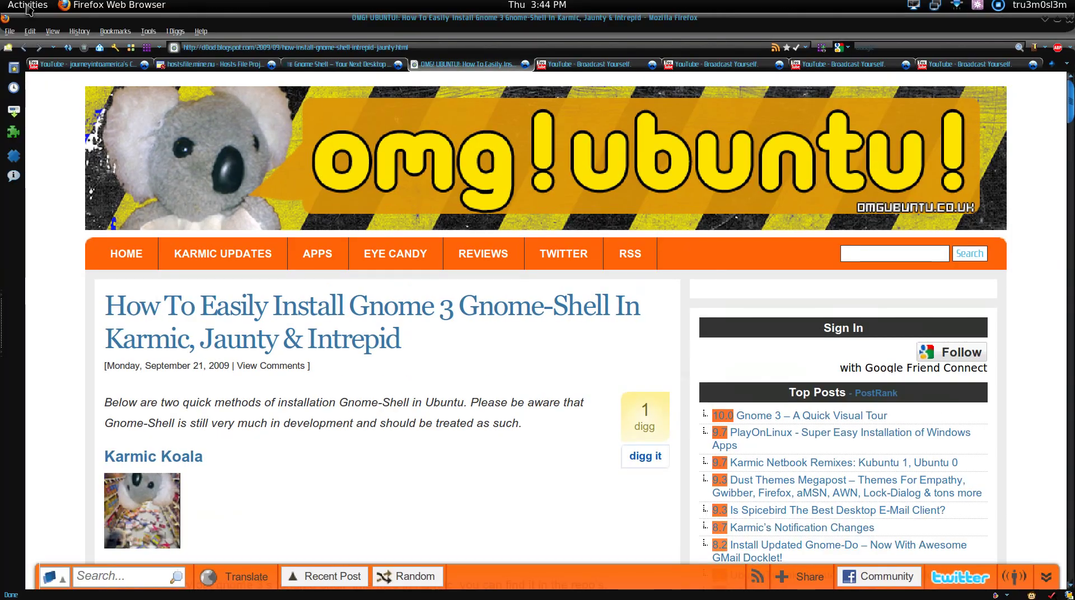
click(3, 5)
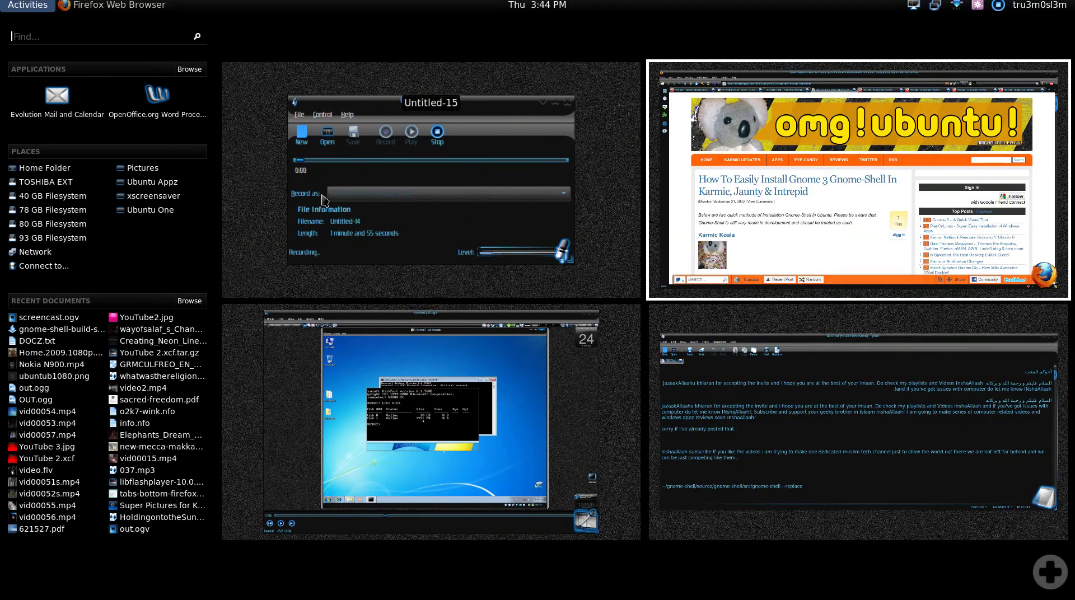
click(455, 83)
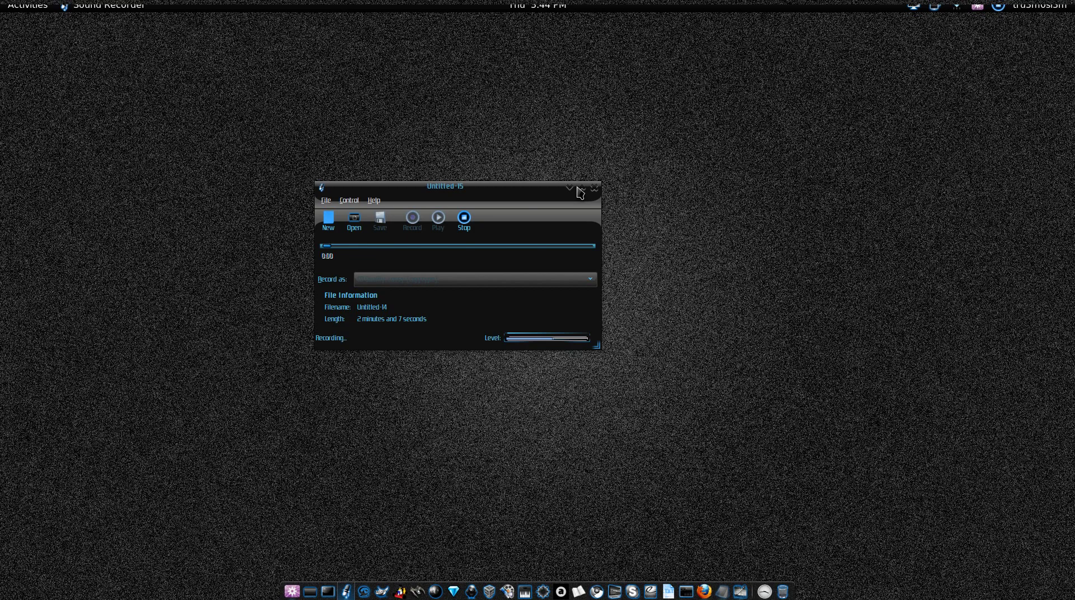
Step: Move the Sound Recorder window closer to the centre of the desktop and shift focus to the empty desktop
drag(523, 191, 581, 232)
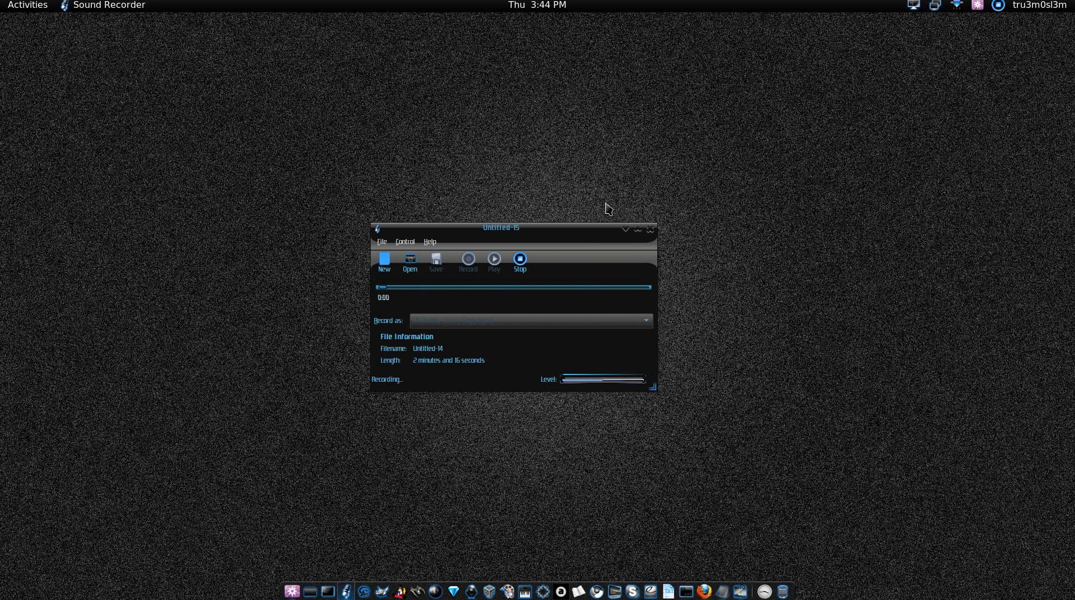
click(552, 221)
drag(554, 230, 558, 227)
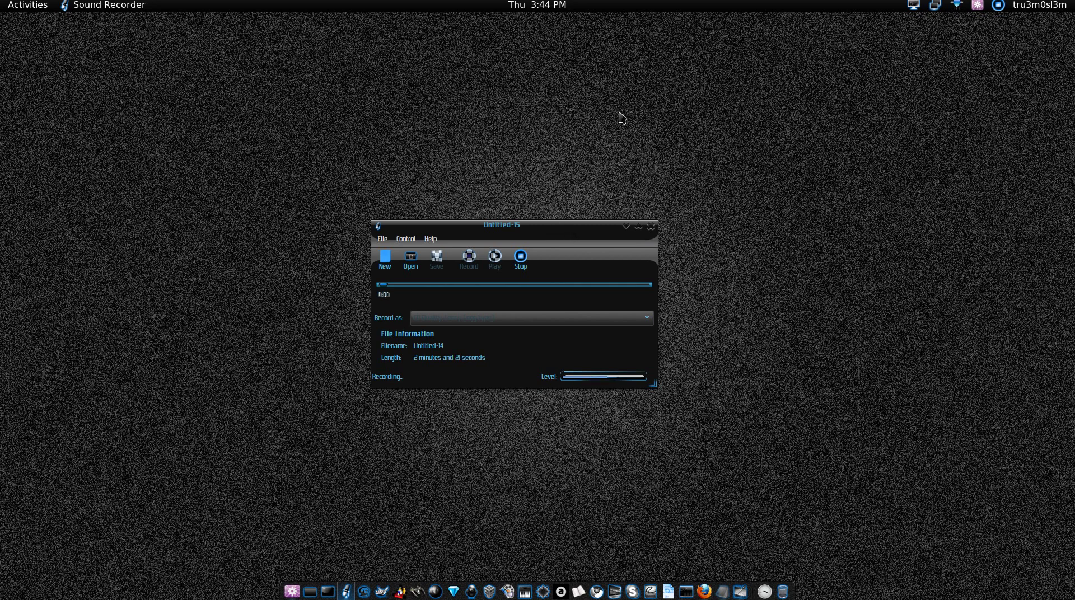
click(433, 88)
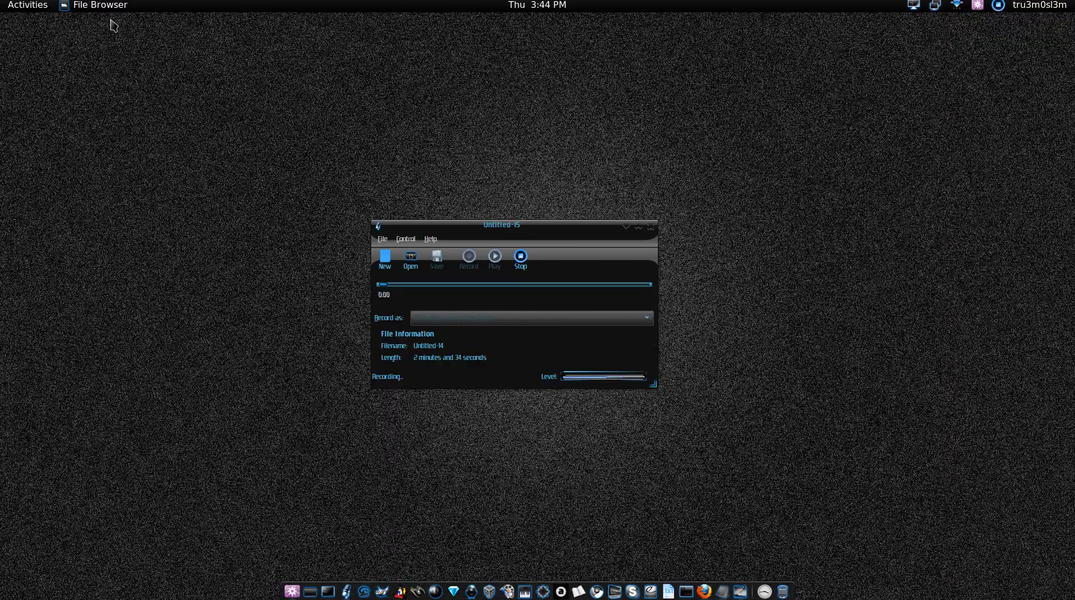
Step: Open the Gnome-Shell installation article on the Firefox workspace and highlight the command "sudo apt-get build-dep gnome-shell" under Karmic Koala
click(25, 5)
click(828, 221)
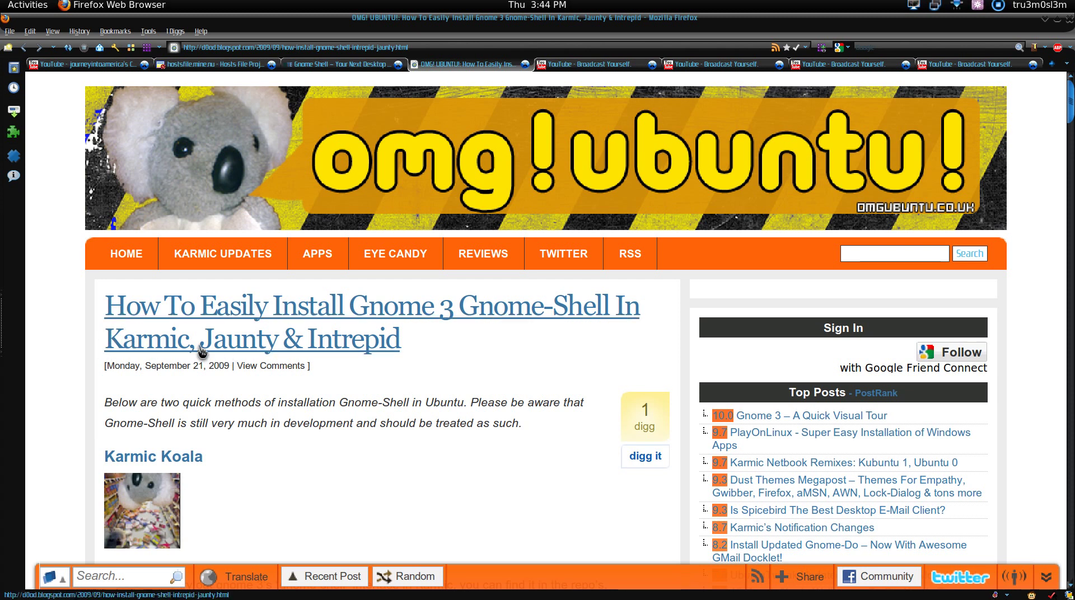
scroll(269, 390, down, 5)
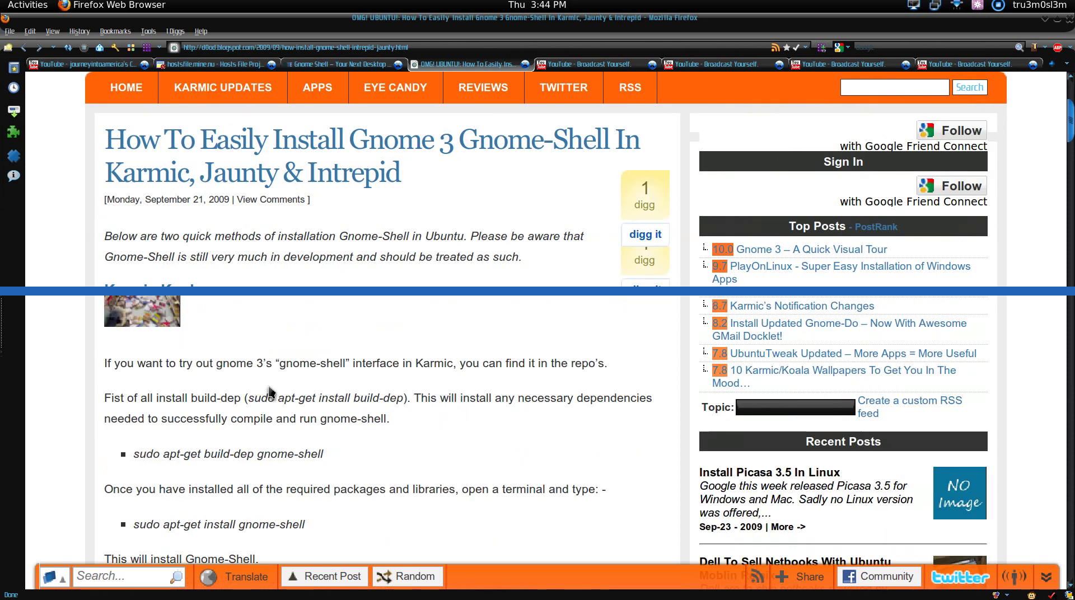
scroll(266, 389, down, 2)
drag(135, 400, 325, 400)
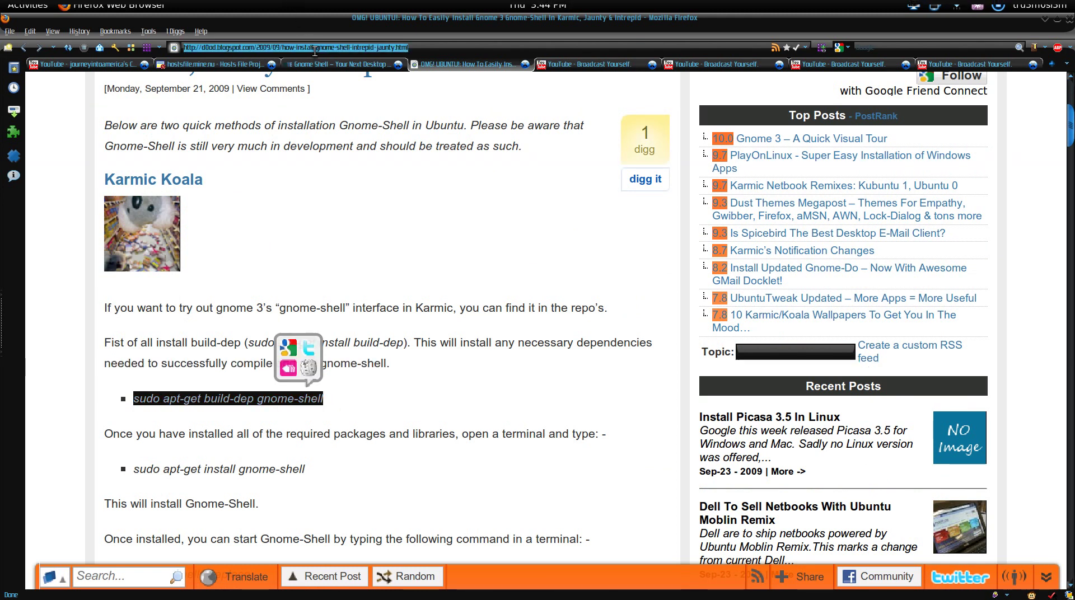
click(328, 418)
key(alt)
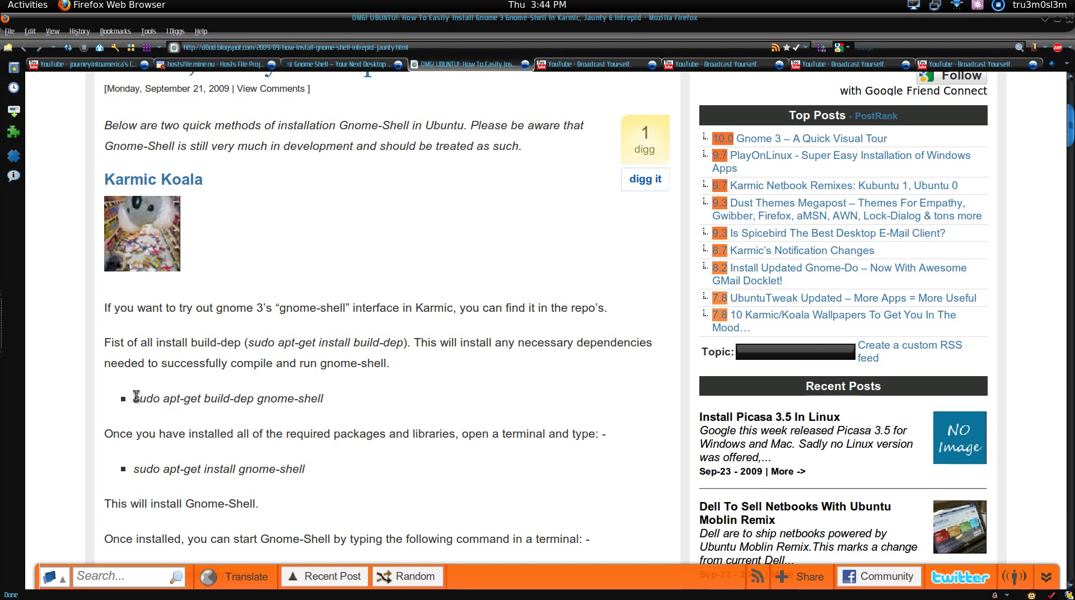
drag(137, 399, 384, 417)
scroll(202, 473, down, 3)
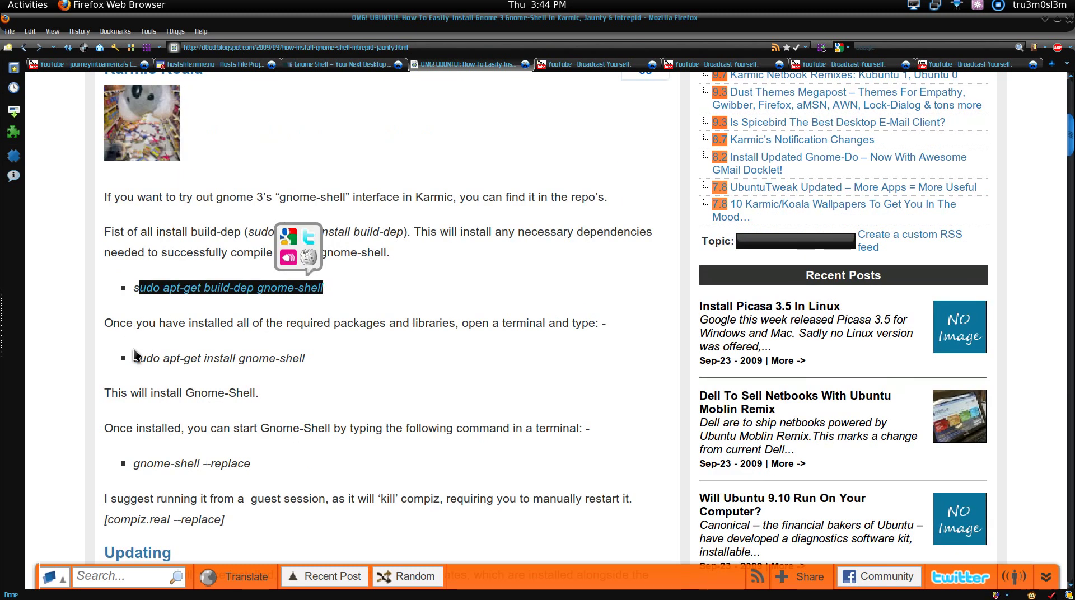
Step: Highlight the Karmic Koala commands "sudo apt-get install gnome-shell" and "gnome-shell --replace" in the article
drag(133, 358, 304, 359)
scroll(197, 450, down, 2)
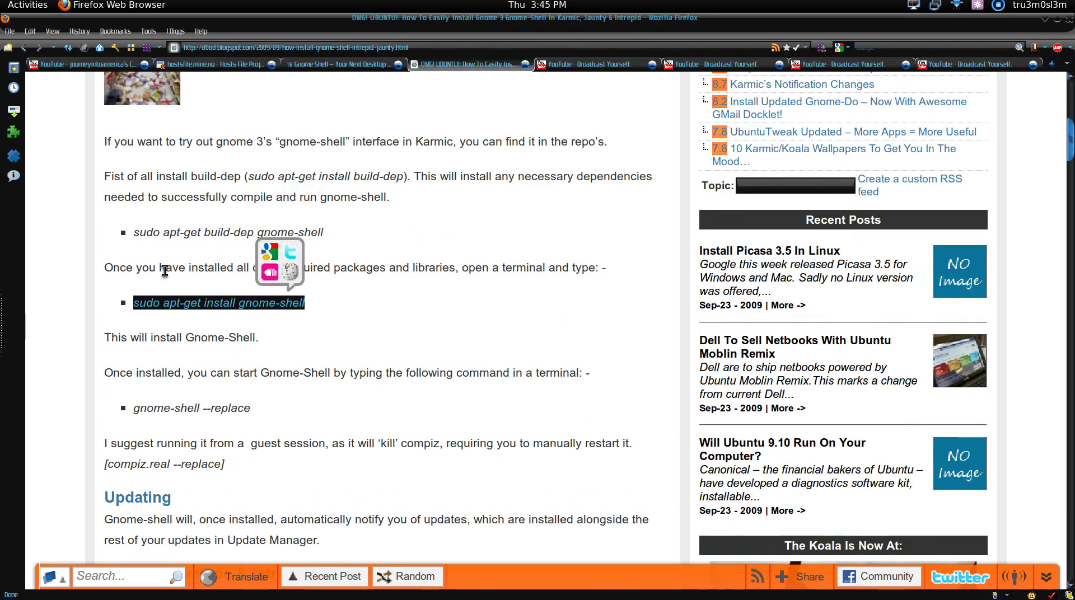
double_click(185, 232)
click(240, 236)
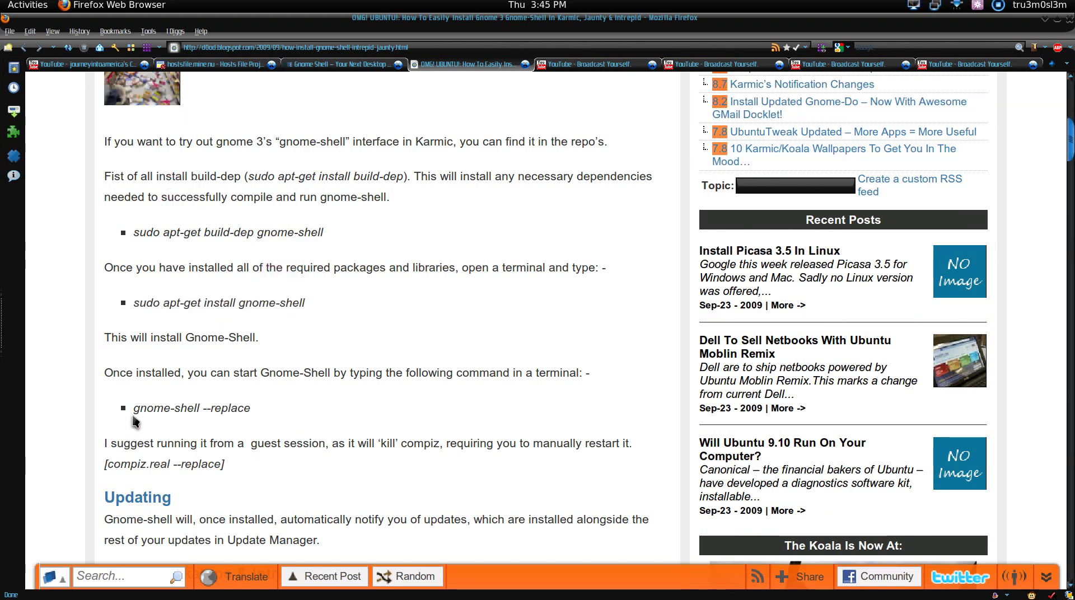
drag(133, 409, 311, 416)
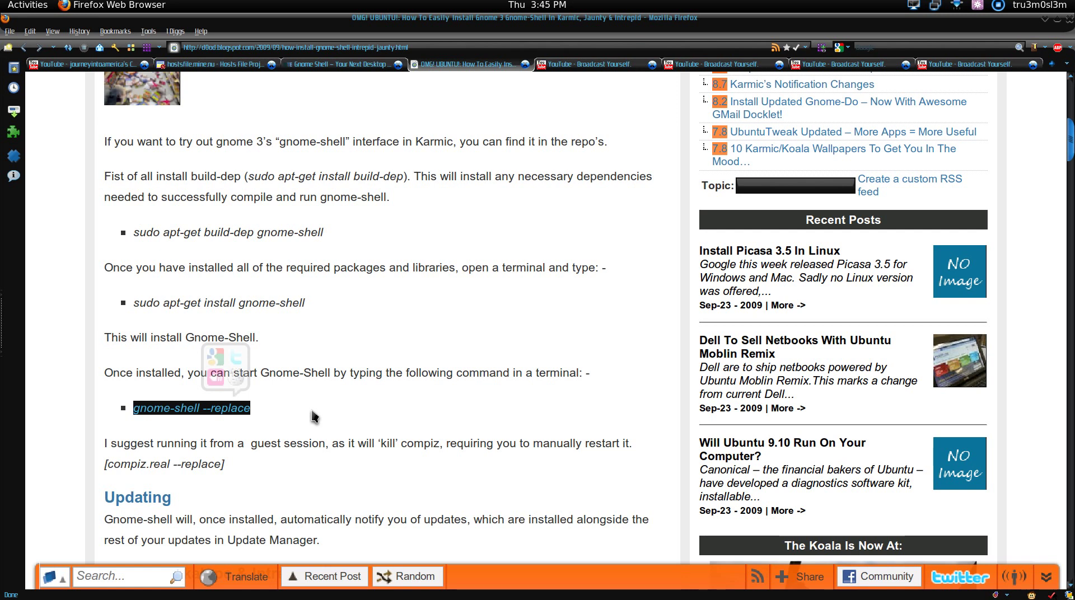
Step: Skim the rest of the article, return to the Karmic Koala section, highlight "gnome-shell --replace" again and clear the selection
scroll(329, 266, down, 4)
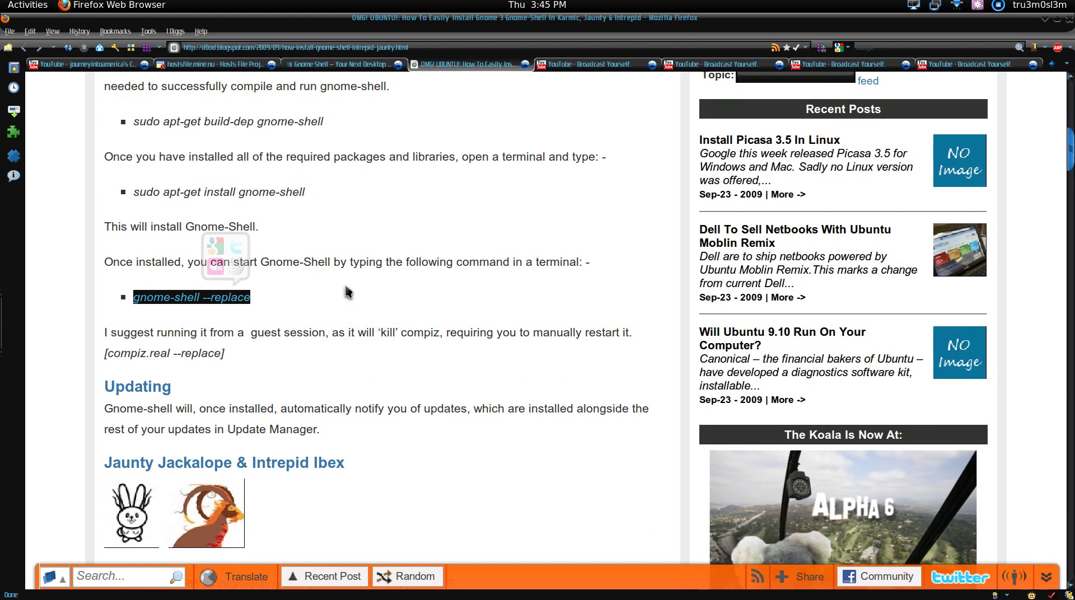
scroll(343, 302, down, 4)
scroll(343, 347, down, 6)
scroll(342, 345, up, 15)
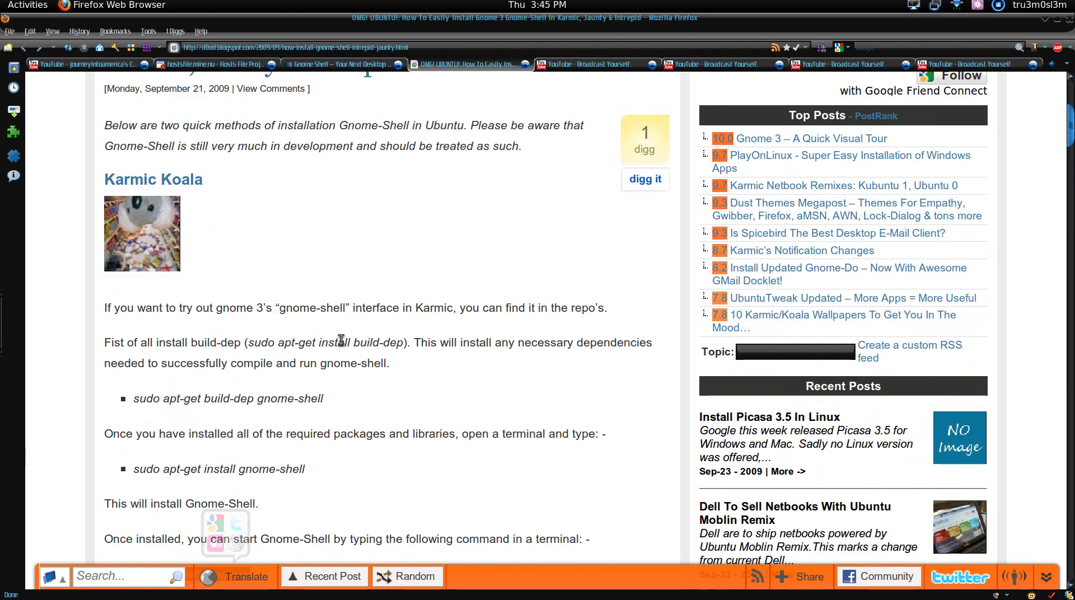
scroll(188, 448, down, 3)
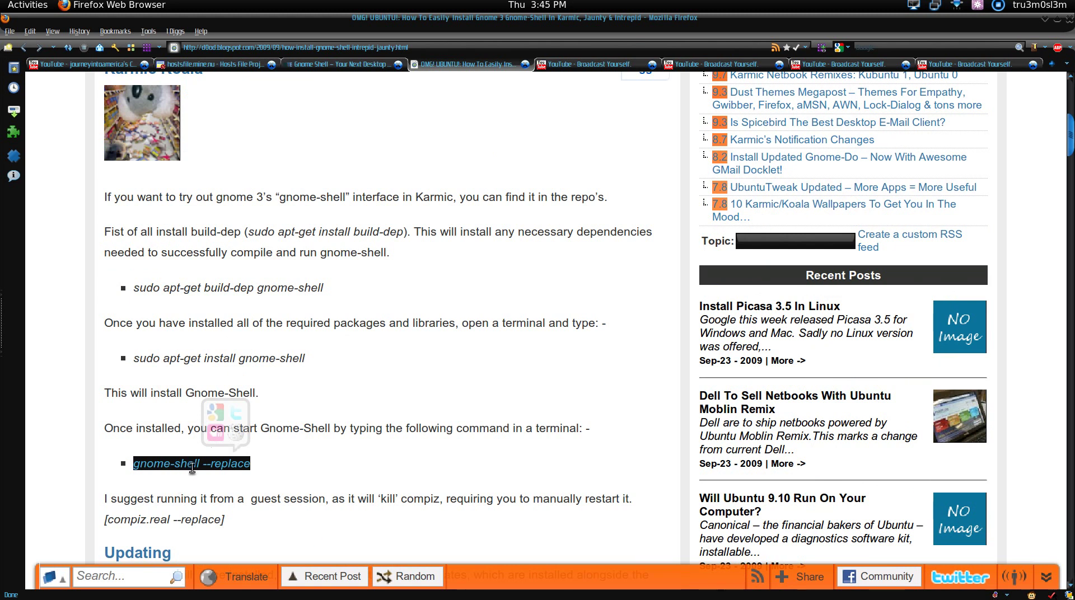
click(192, 468)
drag(135, 464, 282, 473)
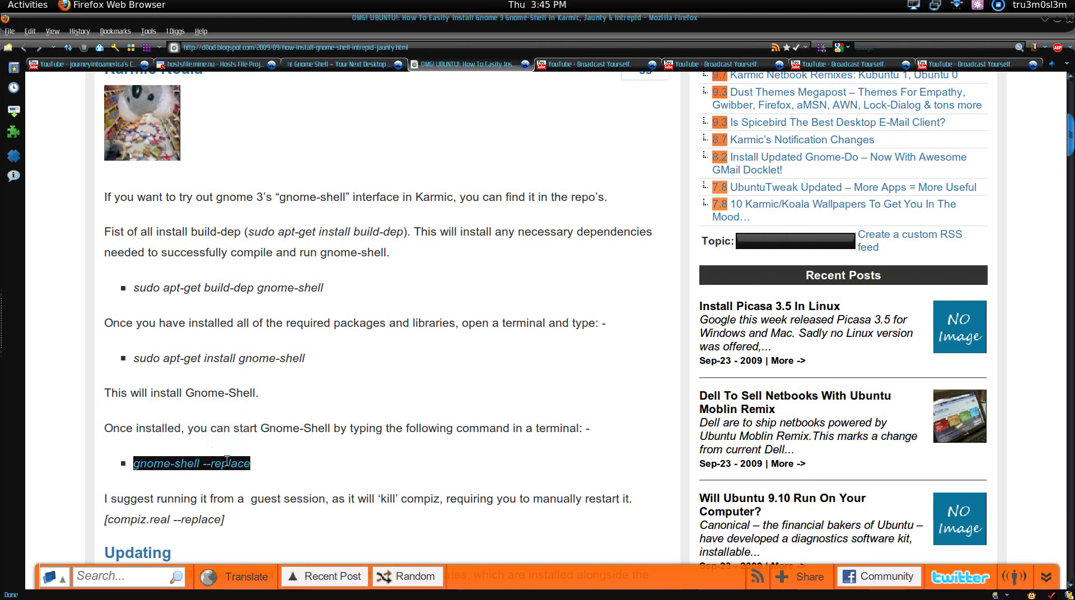
drag(227, 460, 264, 469)
click(263, 468)
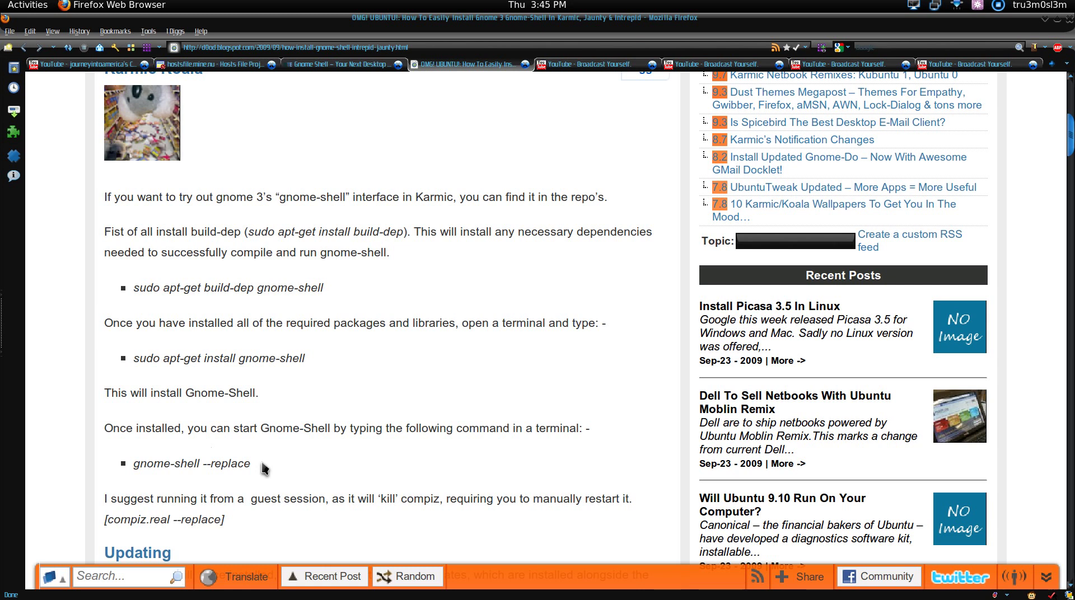
drag(135, 464, 252, 463)
click(460, 539)
Step: Launch Startup Applications Preferences to show the form for adding a startup program, then dismiss both without adding an entry
mouse_move(454, 596)
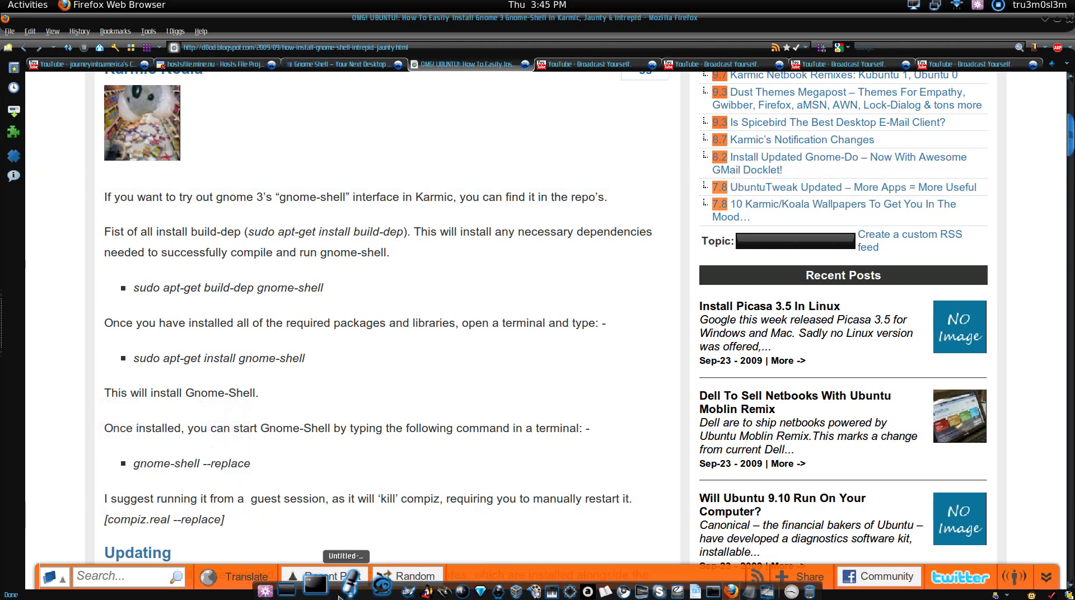
text(ta)
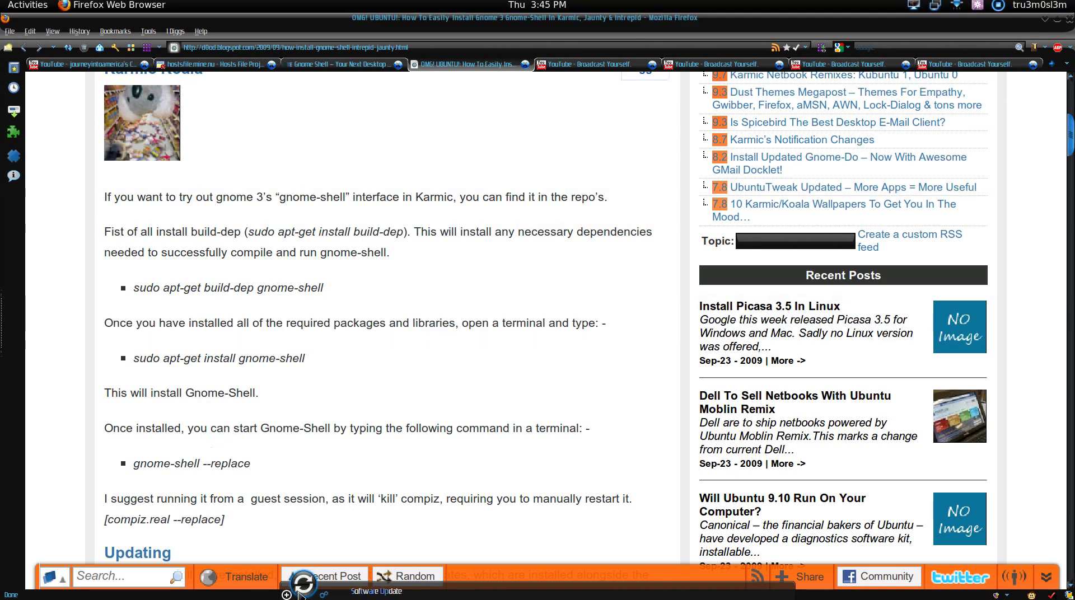
text(r)
key(Return)
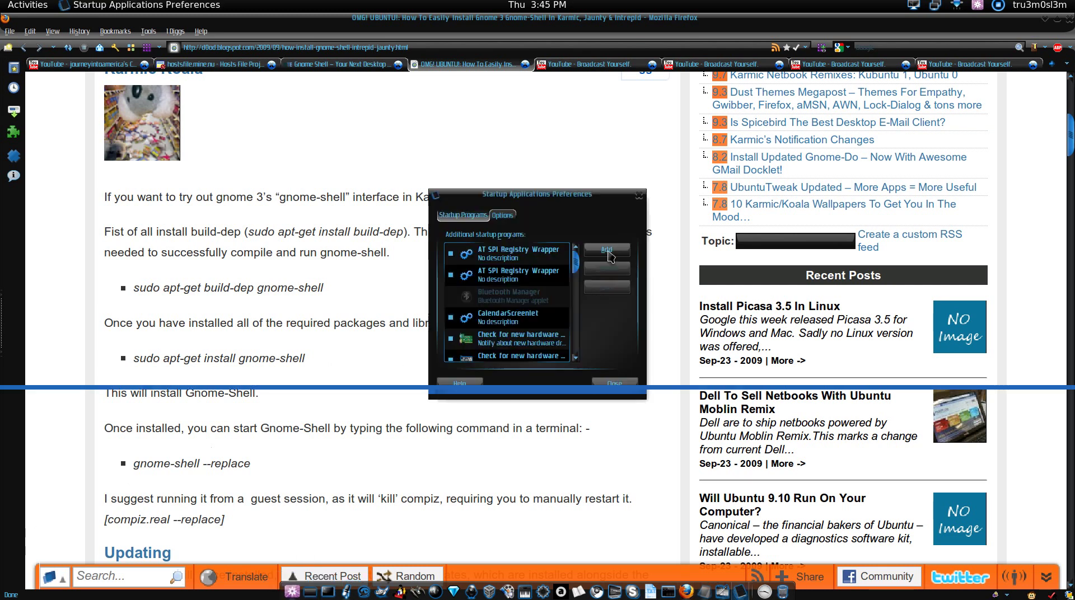
click(609, 258)
click(503, 284)
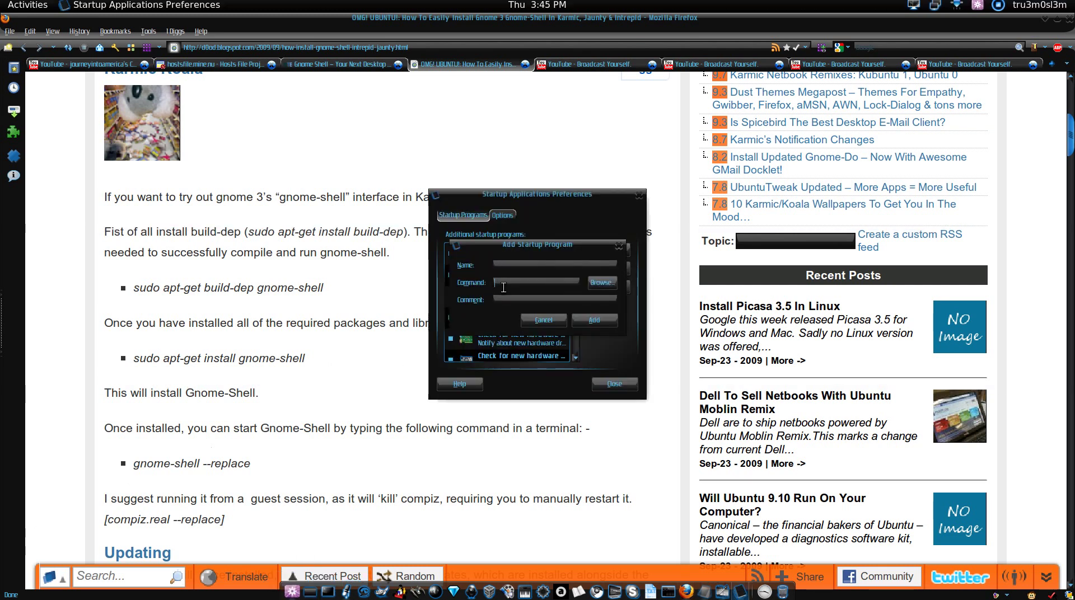
click(557, 322)
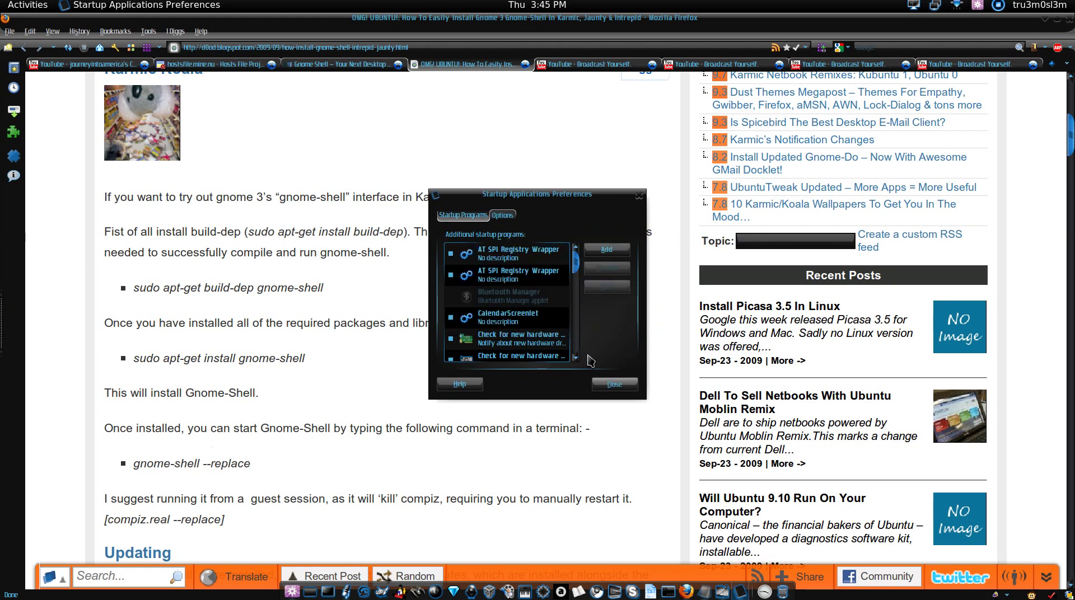
key(Escape)
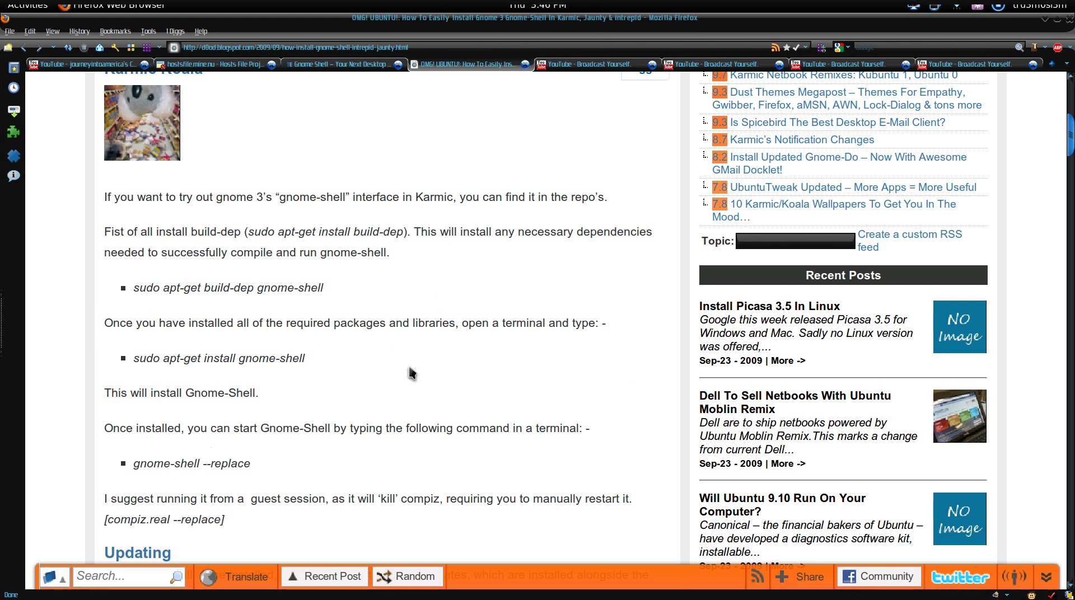
Step: Review the Jaunty Jackalope & Intrepid Ibex installation instructions, highlight the command "bash gnome-shell-build-setup.sh" and clear the selection
scroll(360, 407, down, 5)
scroll(358, 402, up, 3)
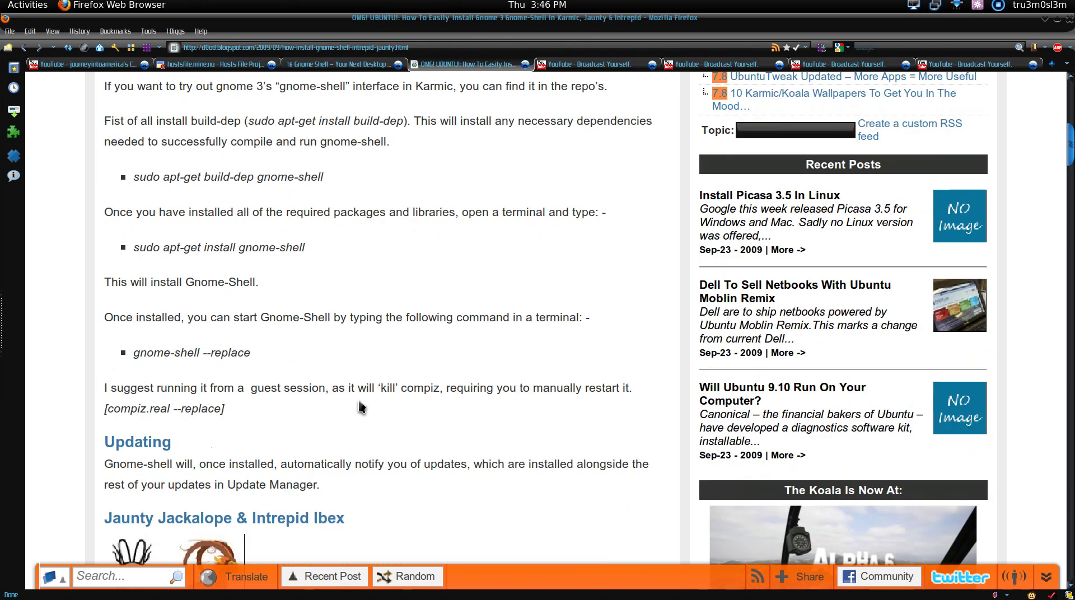
scroll(358, 402, down, 4)
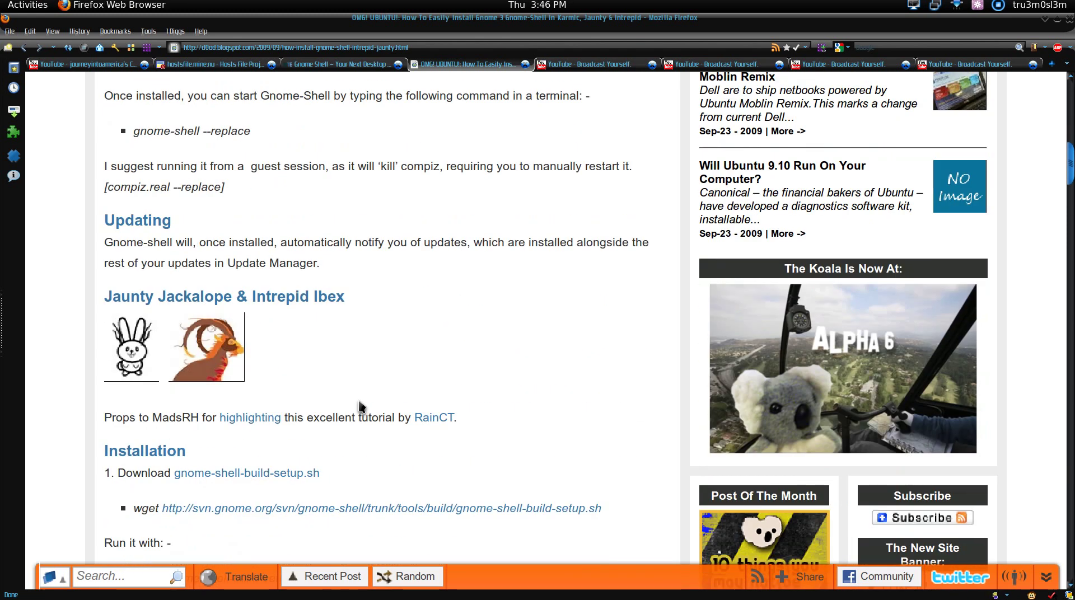
scroll(404, 338, down, 3)
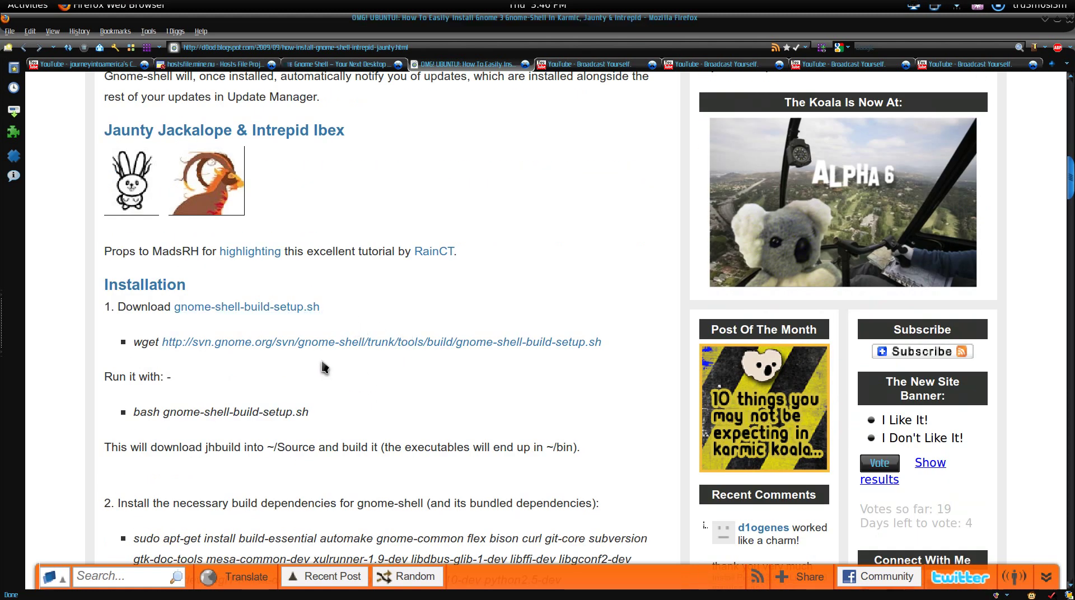
scroll(344, 356, down, 1)
scroll(345, 357, down, 1)
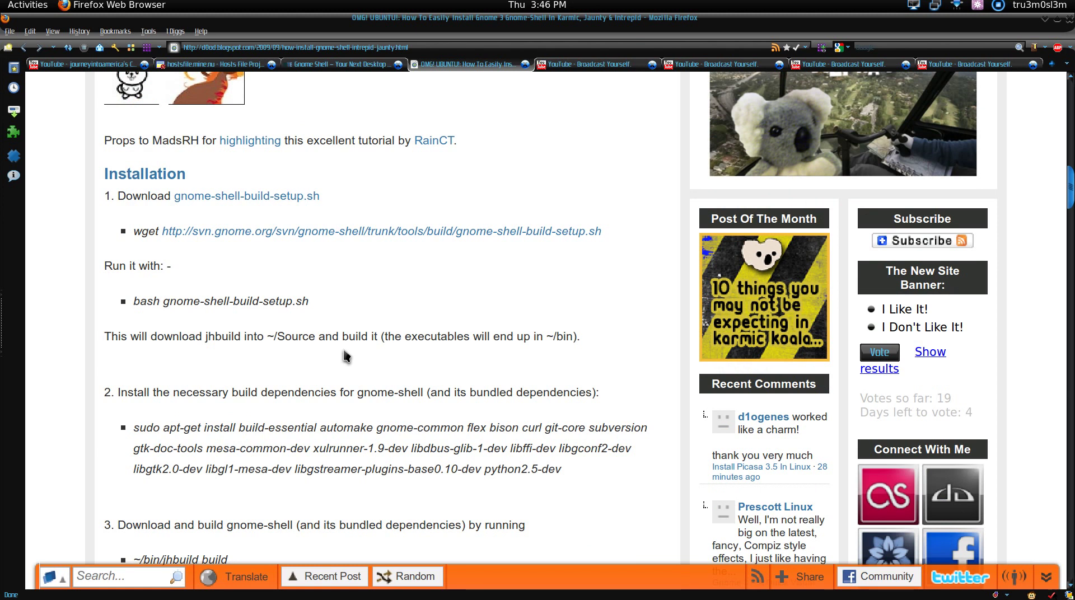
scroll(344, 356, down, 1)
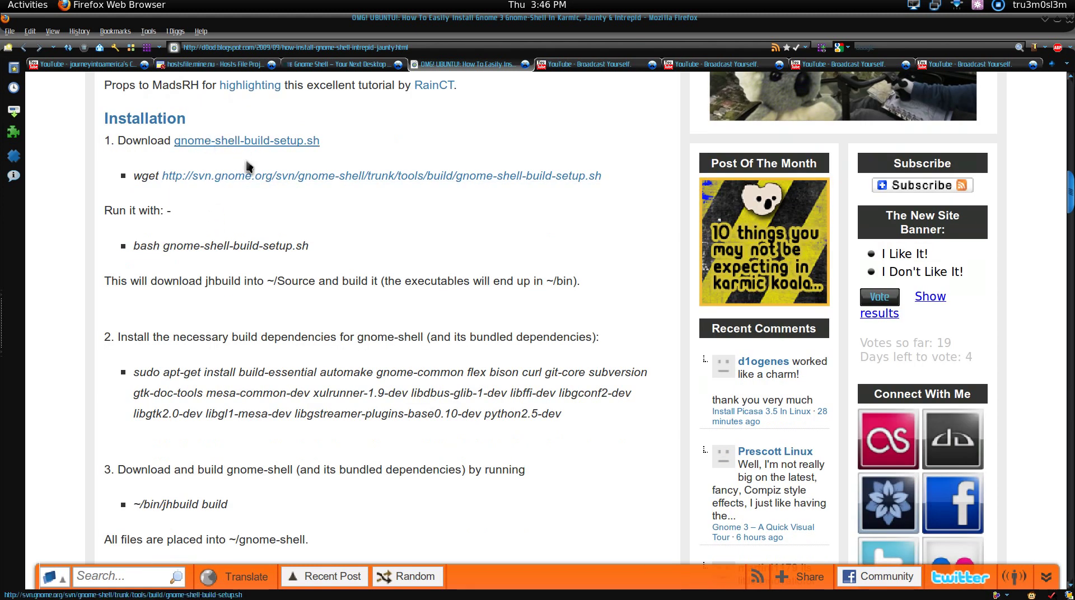
scroll(283, 386, down, 2)
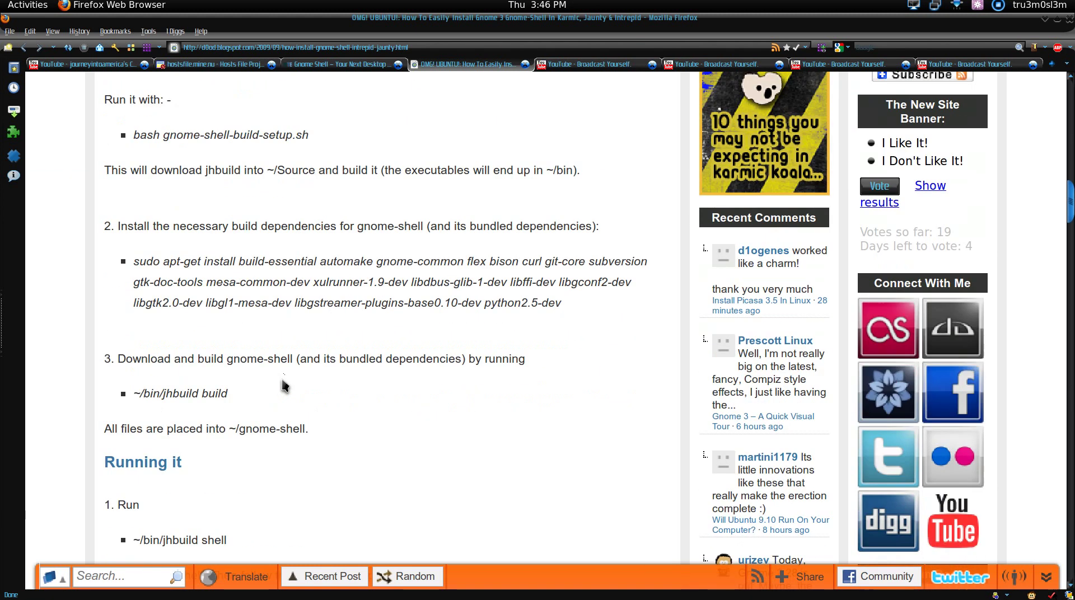
scroll(283, 386, up, 2)
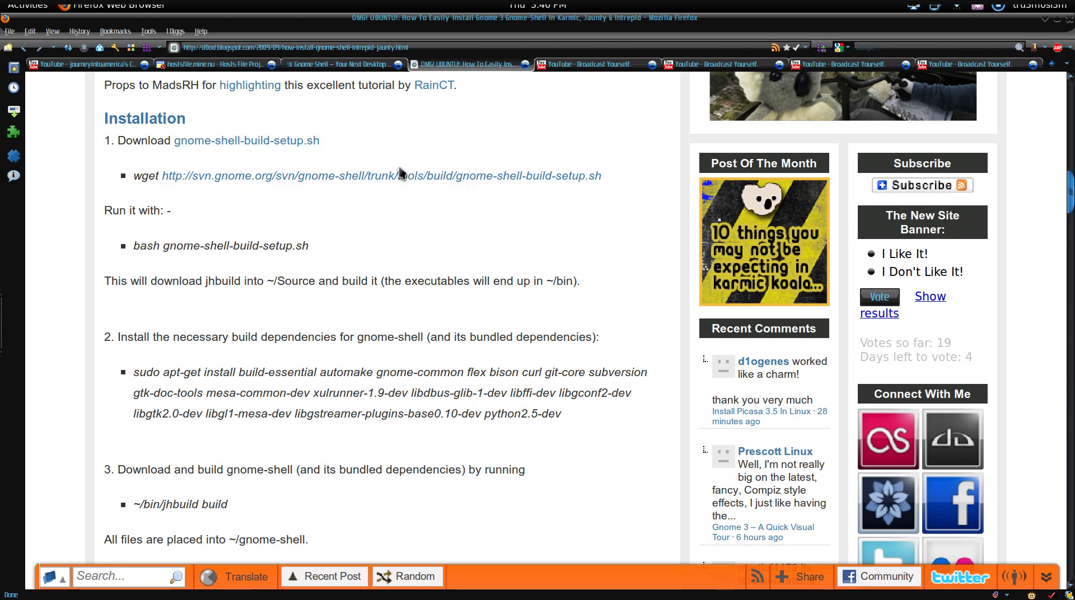
drag(140, 247, 347, 246)
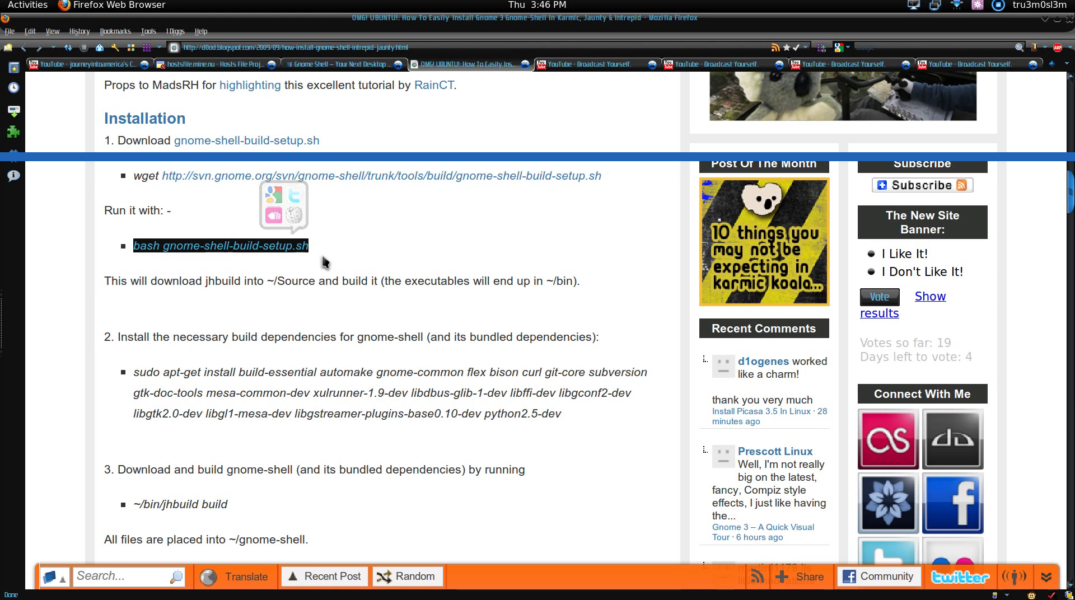
click(419, 253)
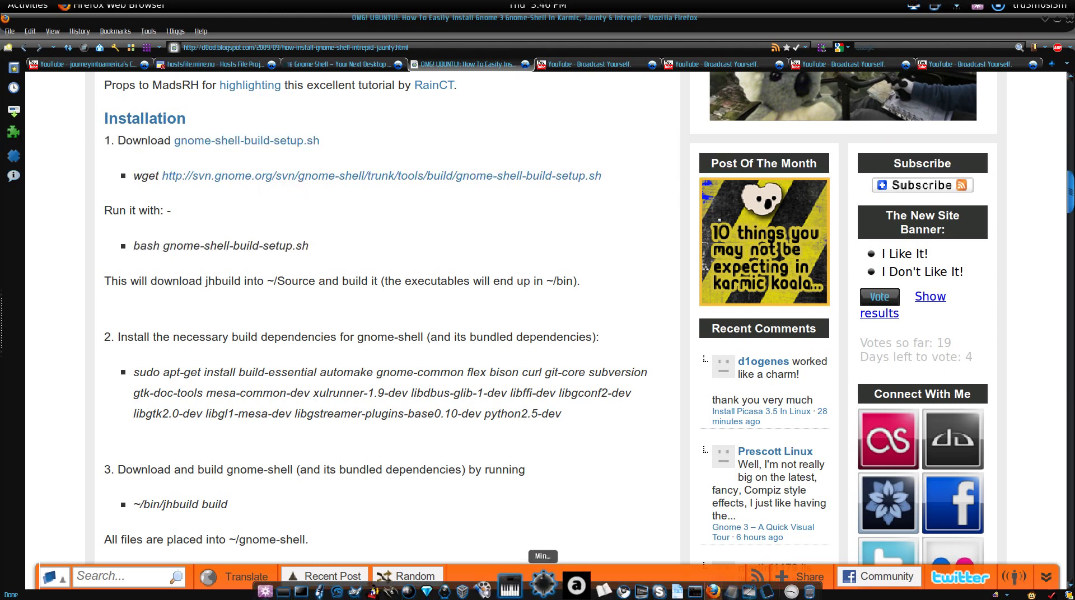
Step: Switch to the gedit workspace through the Activities overview and open the recent file gnome-shell-build-setup.sh
click(27, 5)
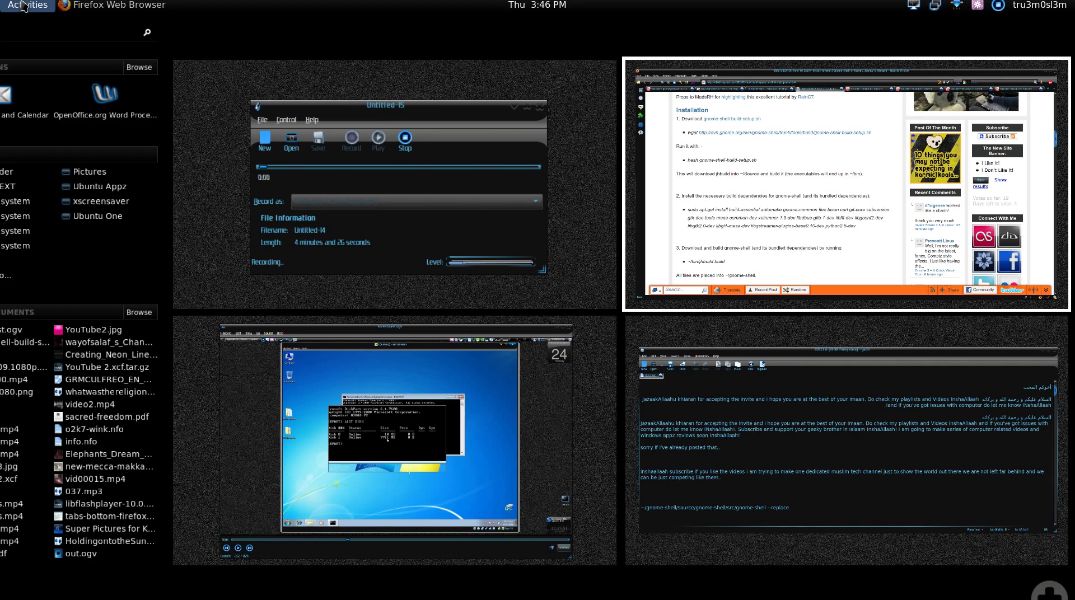
click(738, 409)
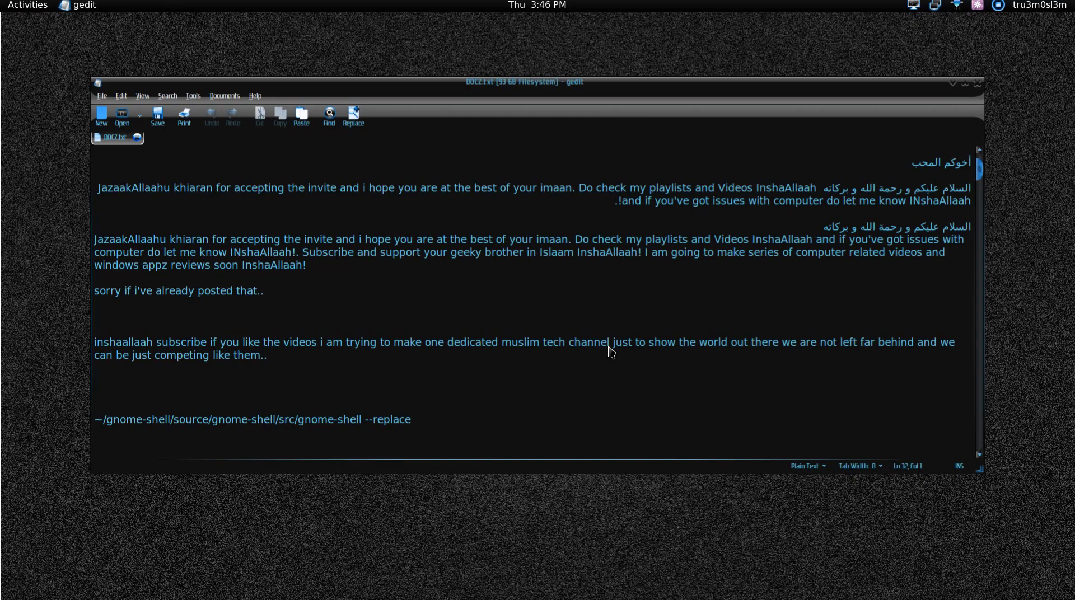
click(100, 96)
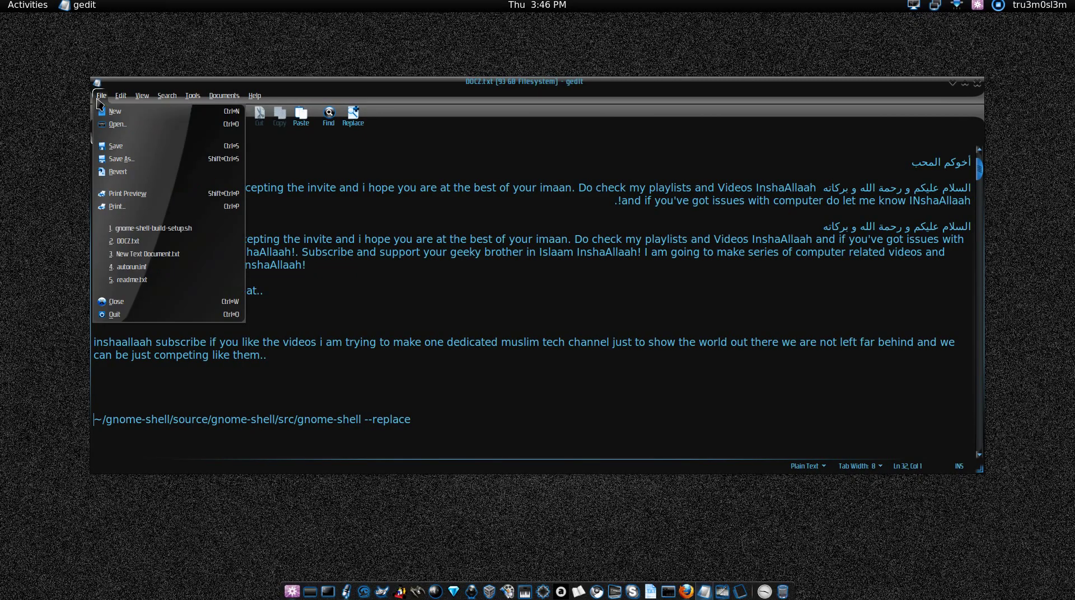
click(152, 228)
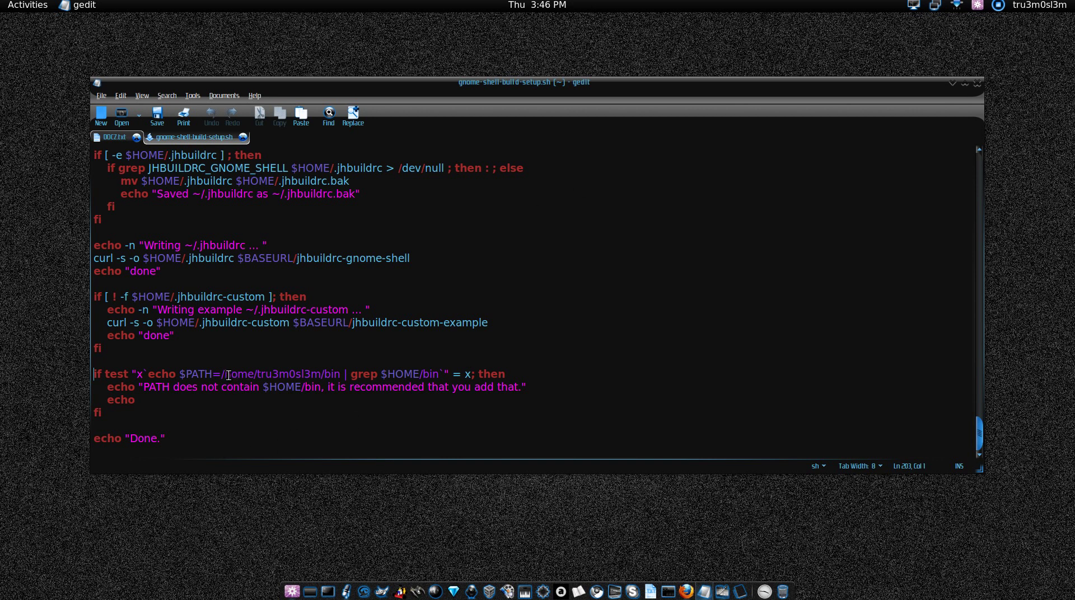
Step: Highlight the script's "if test" line that checks $PATH, then only the home bin path assigned after $PATH
drag(134, 376, 127, 376)
triple_click(369, 376)
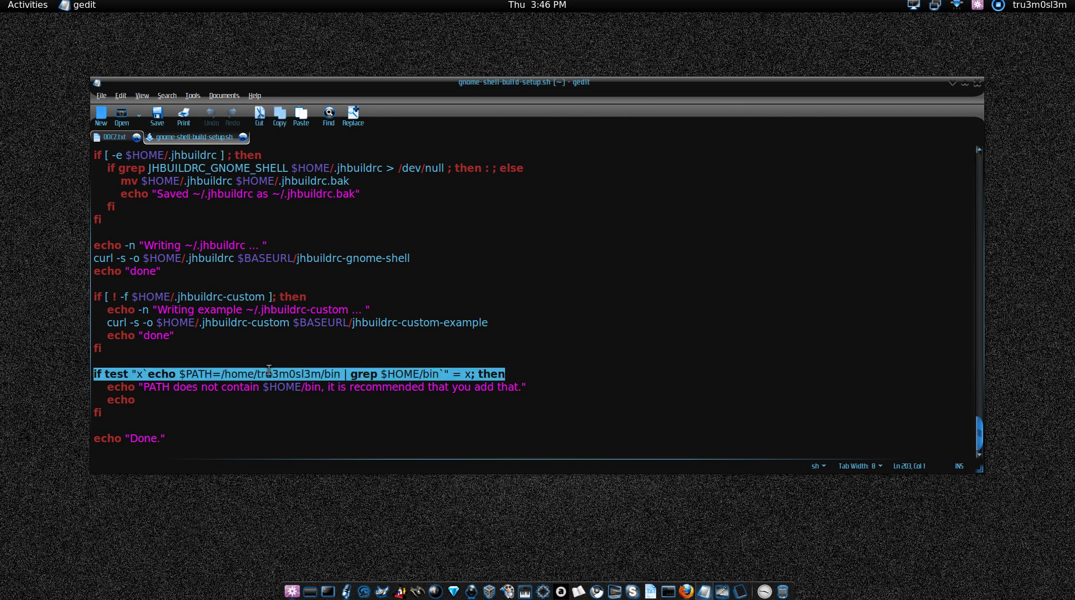
drag(213, 374, 339, 376)
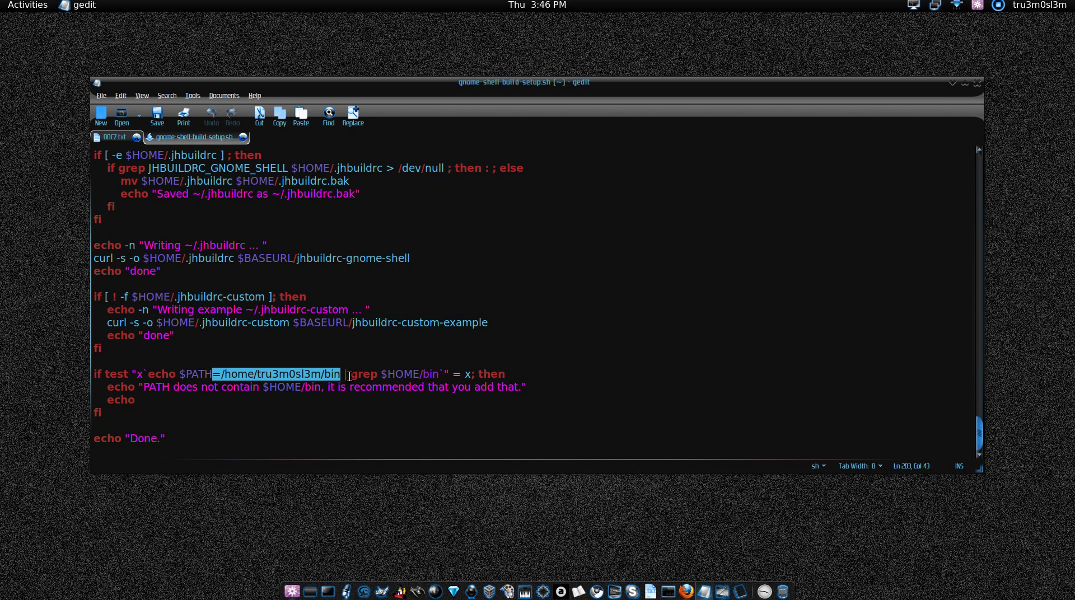
drag(216, 374, 339, 374)
Step: Return to the Firefox workspace through the Activities overview and highlight "jhbuild" in the sentence about downloading it into ~/Source
click(32, 5)
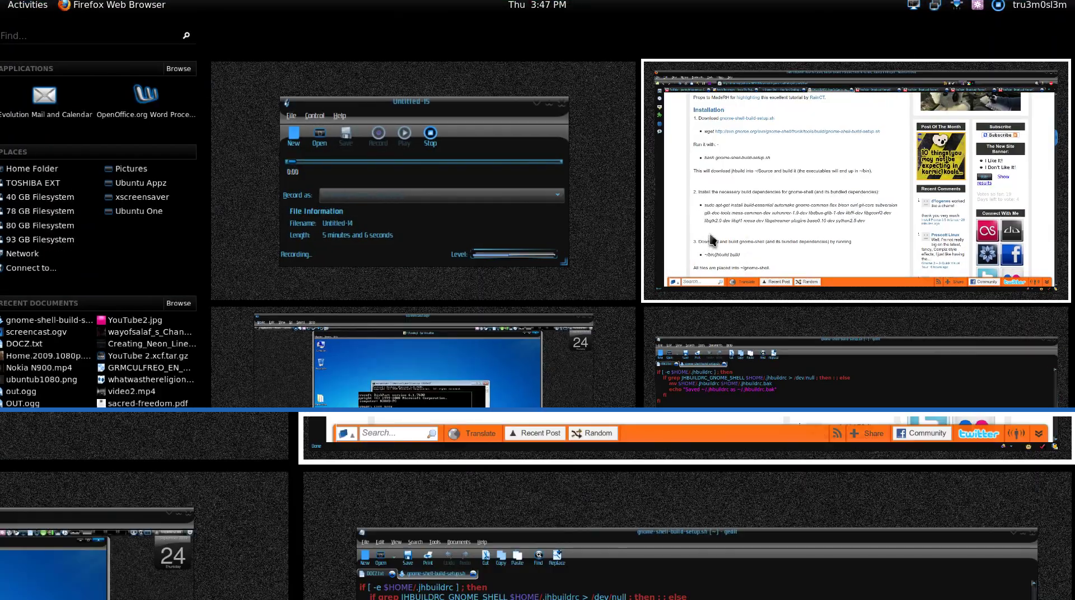
click(713, 241)
scroll(173, 317, down, 2)
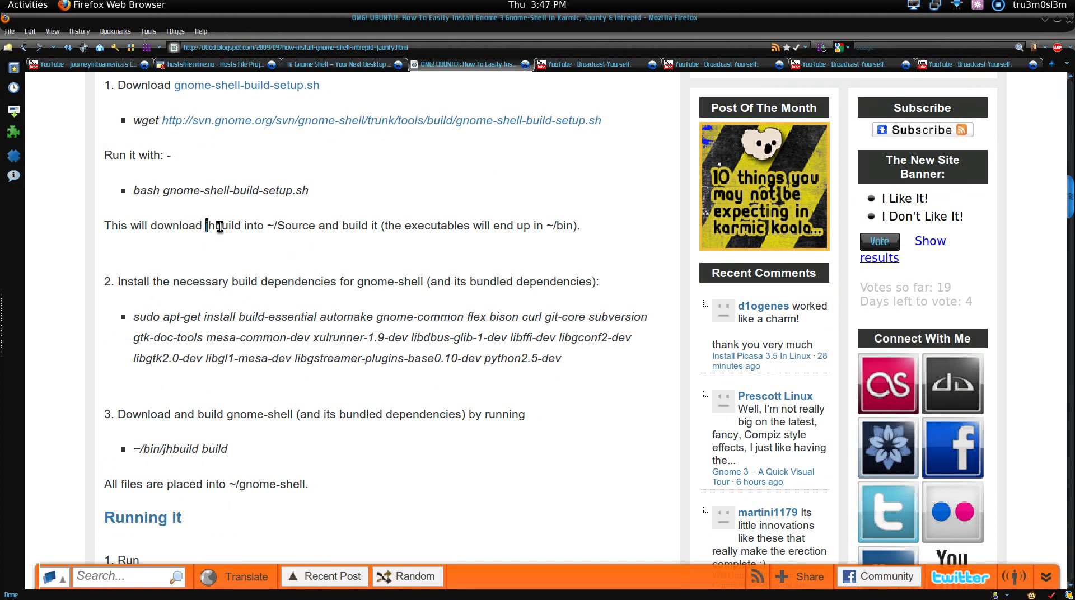
drag(220, 226, 253, 226)
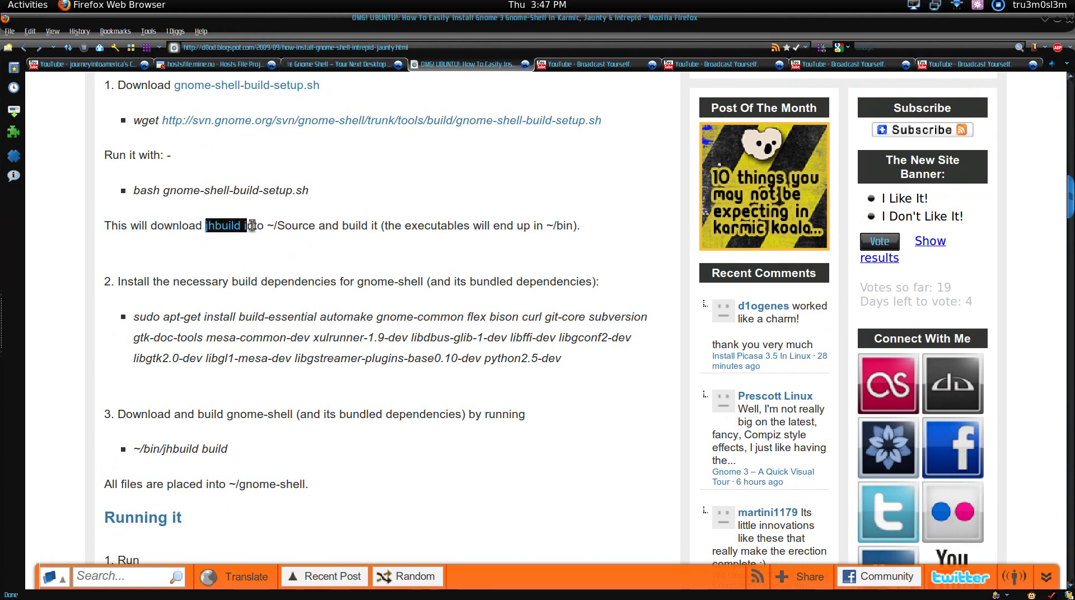
Step: Open the Make Tech Easier Gnome Shell article, highlight part of the "jhbuild build" command and view the Running section
click(333, 69)
scroll(392, 336, down, 10)
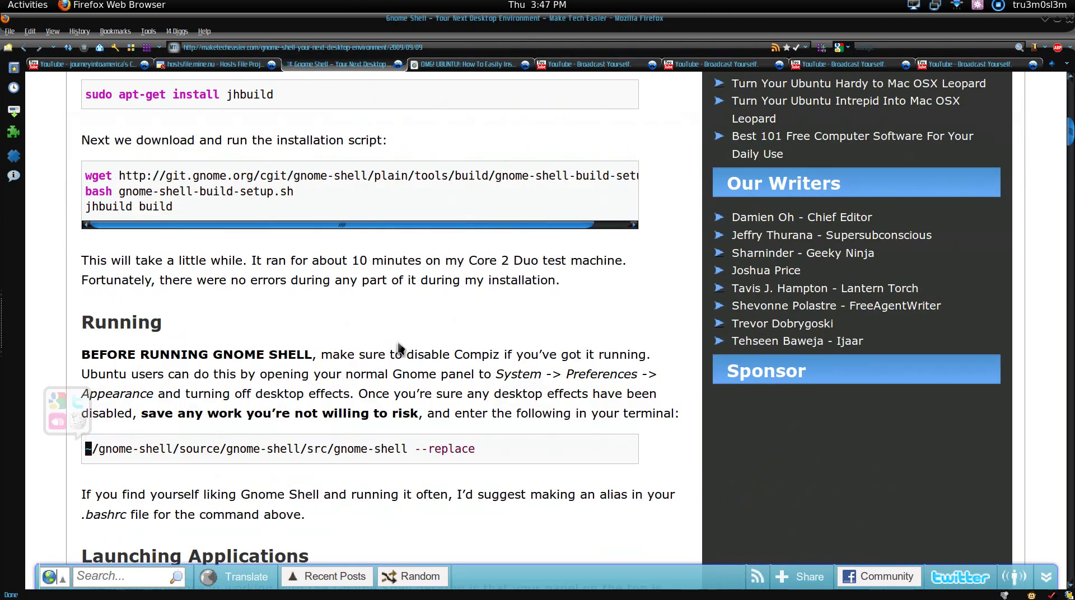
scroll(252, 327, up, 3)
scroll(247, 333, down, 3)
scroll(312, 370, up, 3)
drag(89, 358, 173, 373)
scroll(261, 375, down, 3)
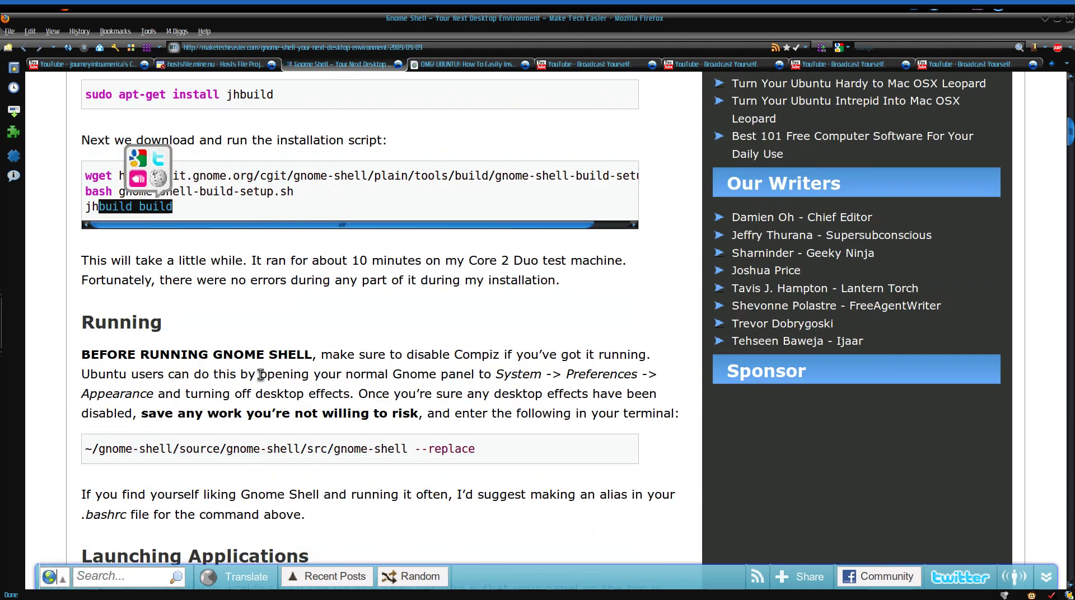
scroll(261, 375, down, 1)
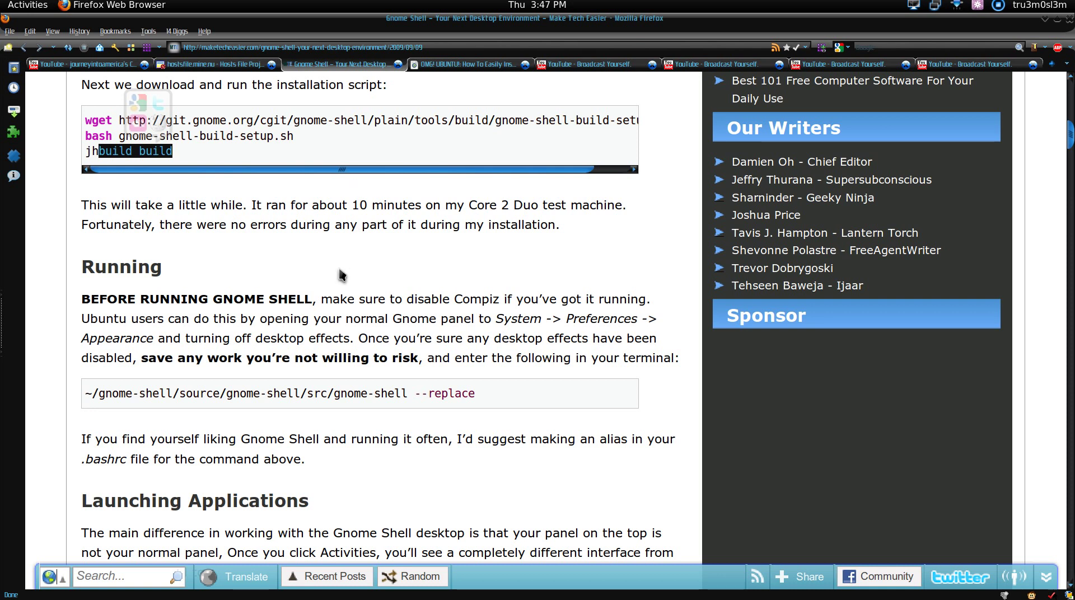
Step: Highlight the gnome-shell --replace command in the Running section, then only its leading tilde, then the part from the first slash onward
drag(87, 337, 476, 338)
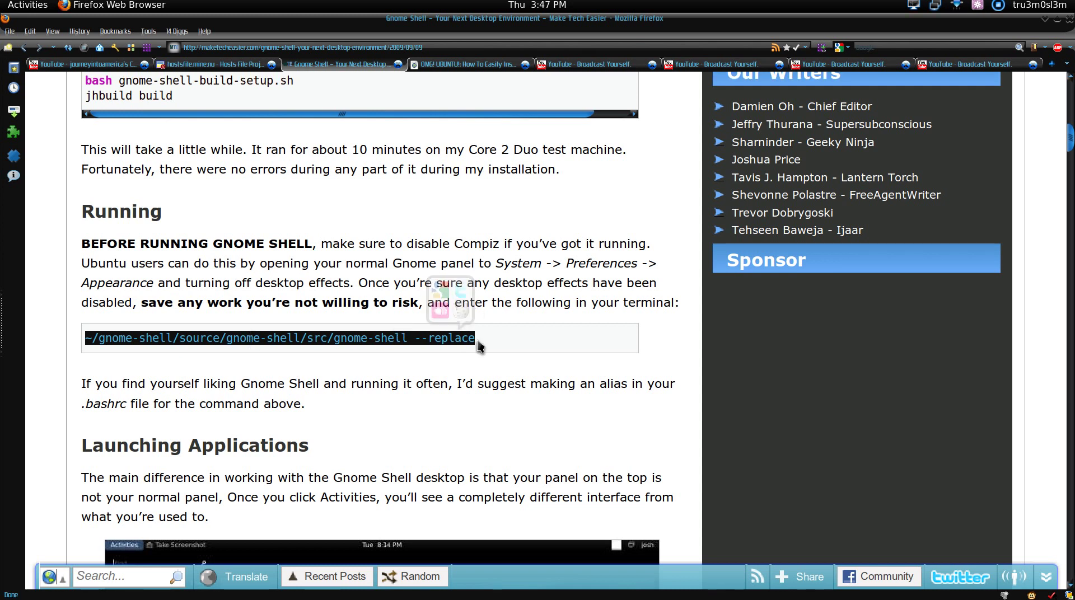
triple_click(439, 340)
click(98, 340)
drag(92, 338, 86, 338)
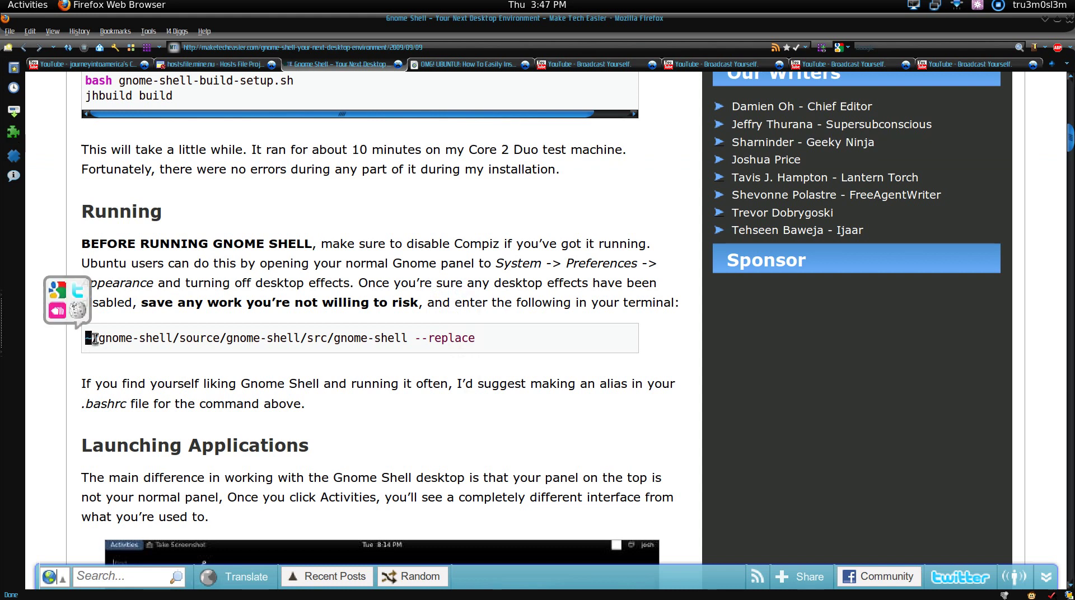
drag(92, 339, 526, 339)
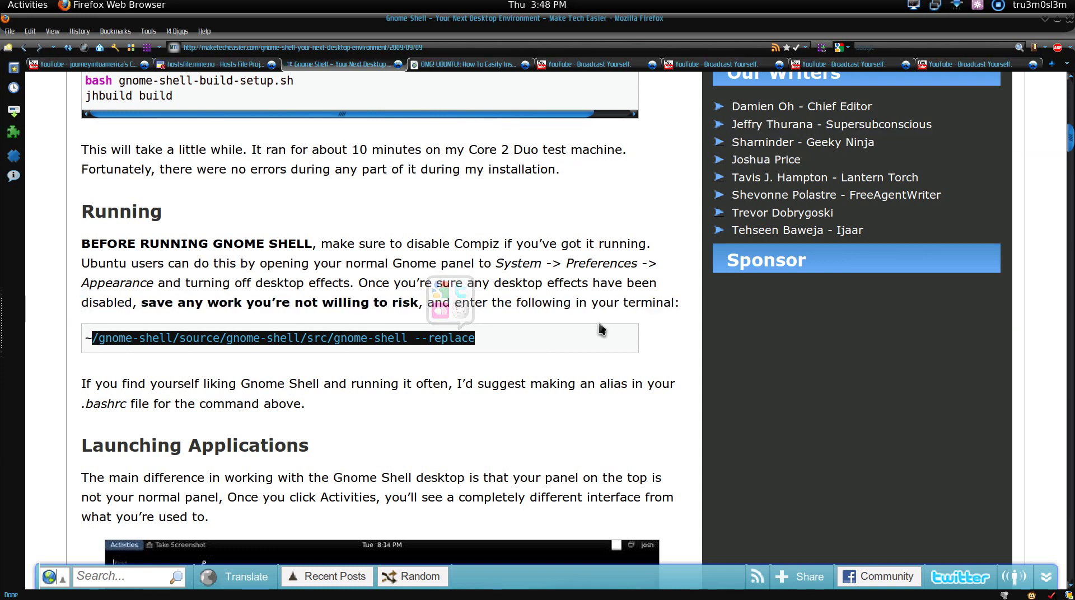
Step: Look through the rest of the article down to Related Posts and back to the Conclusion, briefly checking the OMG! UBUNTU! article
scroll(485, 392, down, 12)
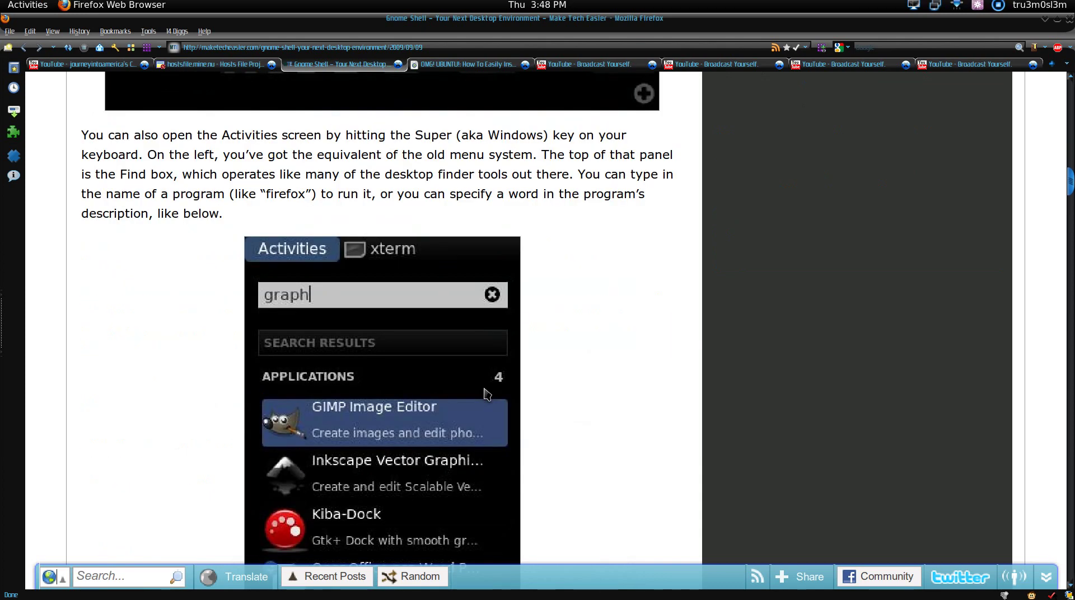
scroll(485, 392, down, 13)
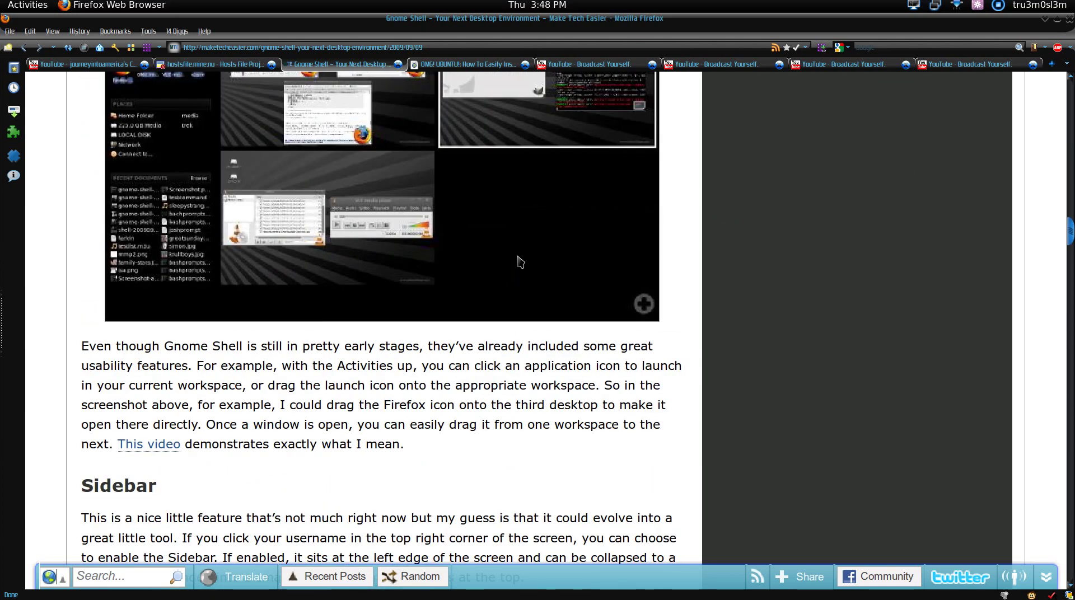
scroll(523, 342, down, 14)
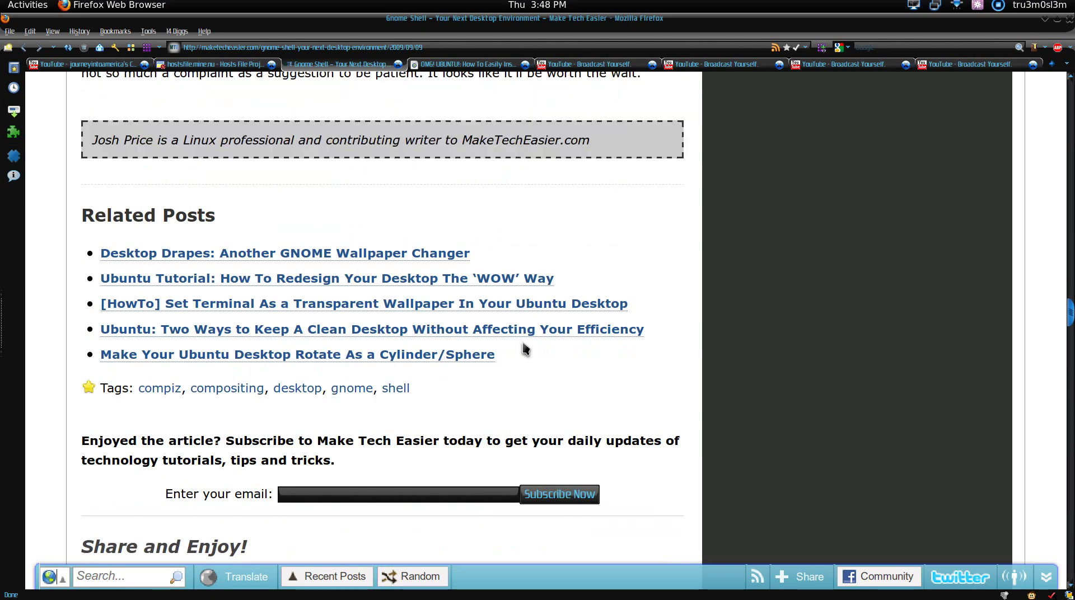
scroll(523, 343, up, 6)
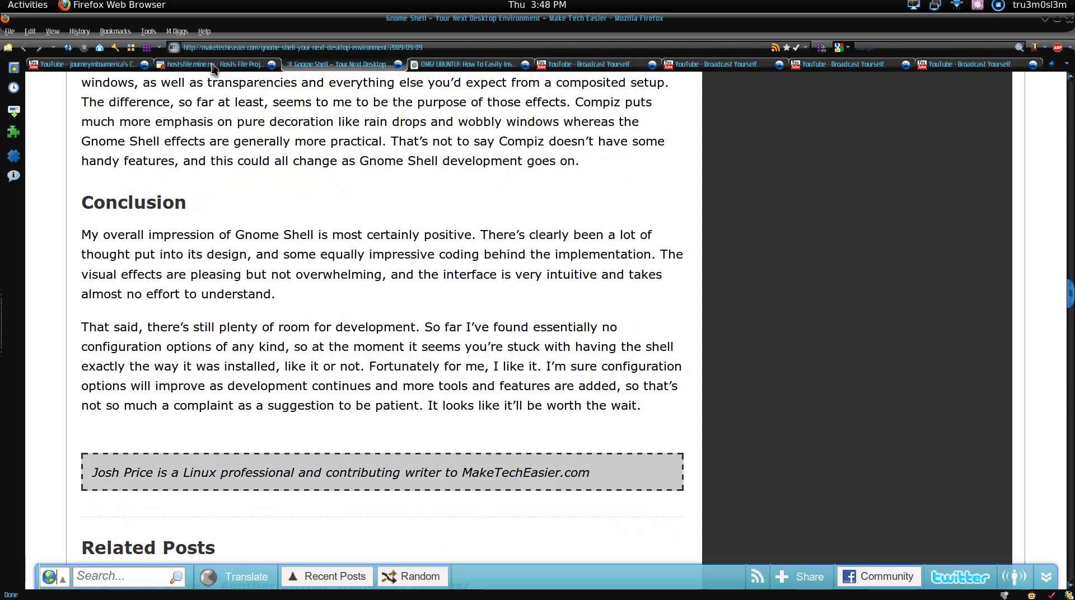
click(460, 65)
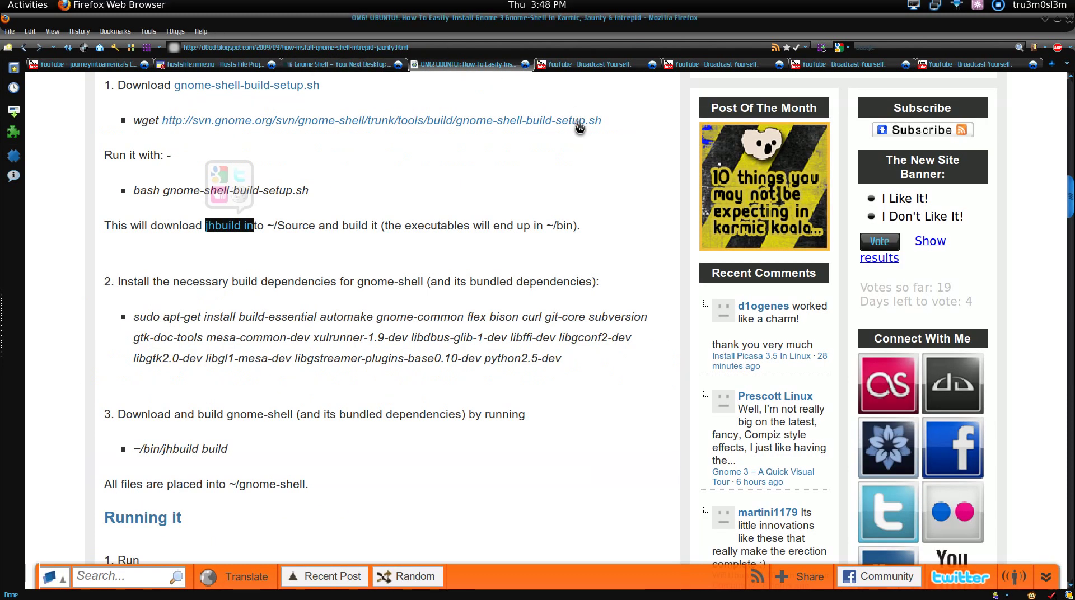
click(355, 65)
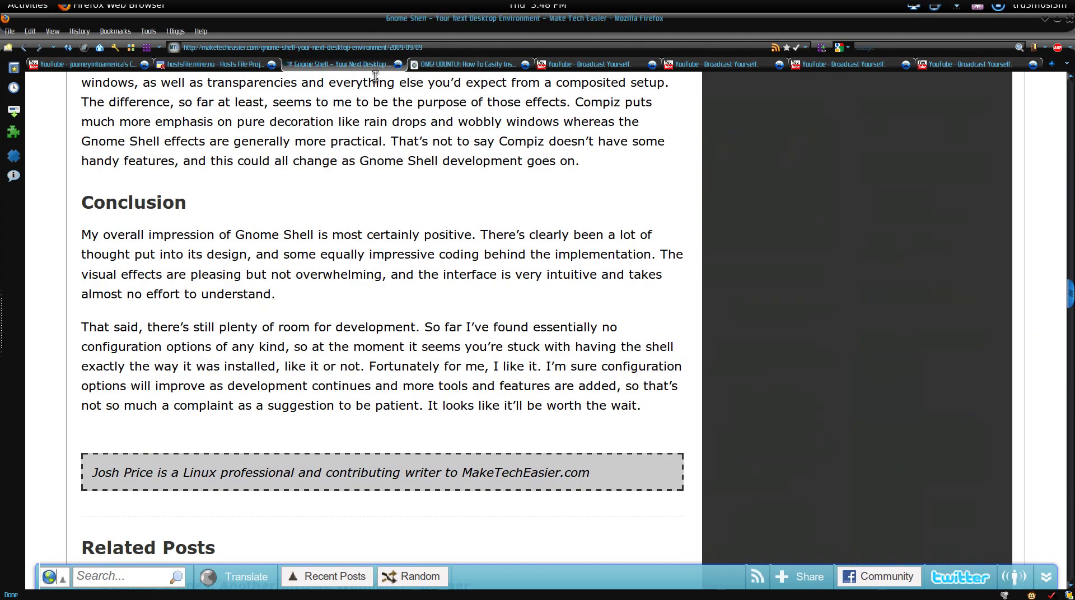
Step: Open the Activities overview showing all workspaces
click(20, 10)
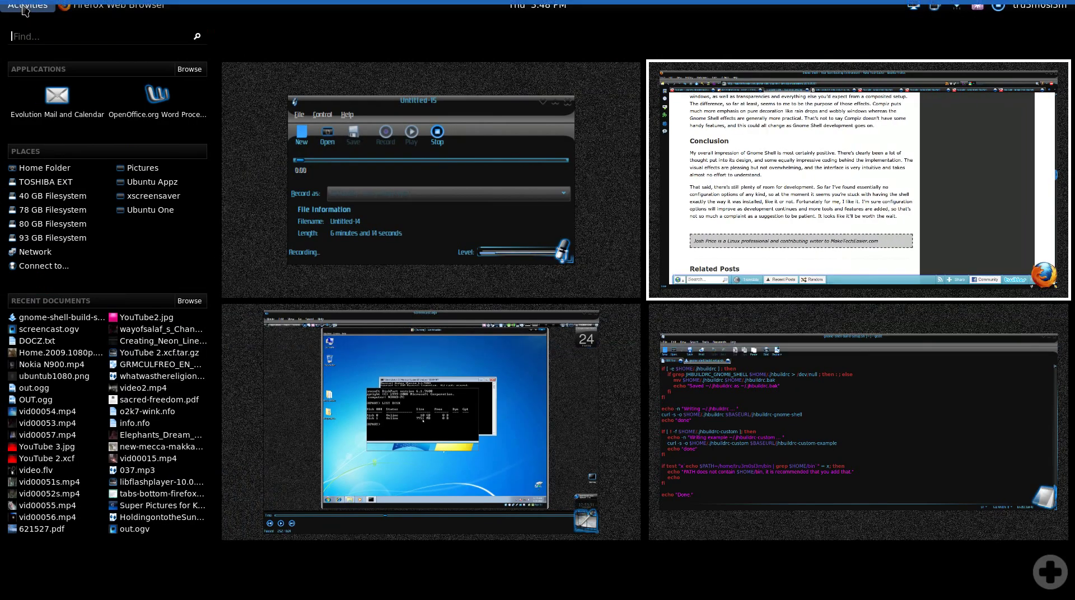